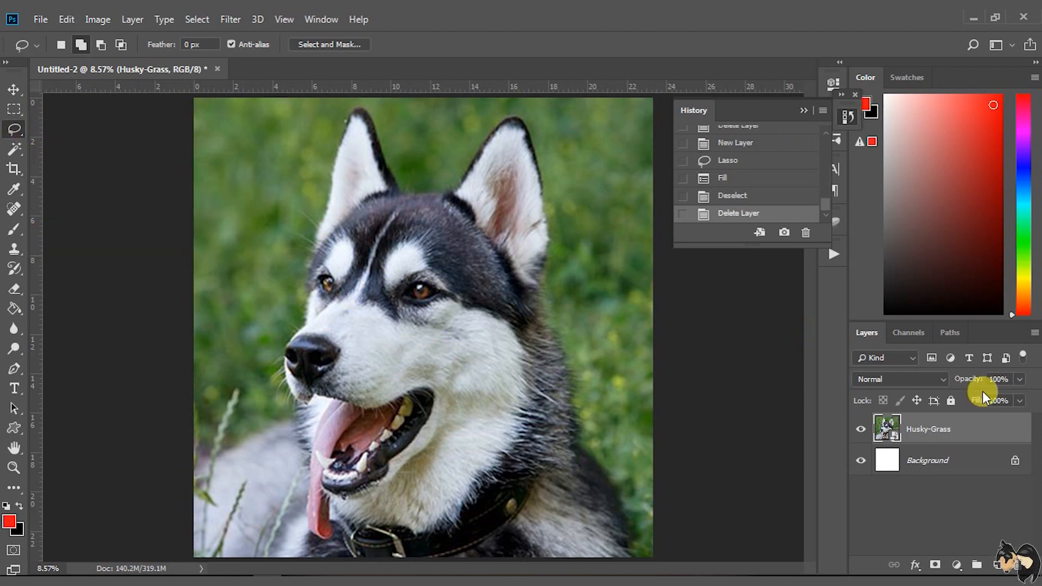
Add a new empty layer above the Husky-Grass layer
left_click(997, 565)
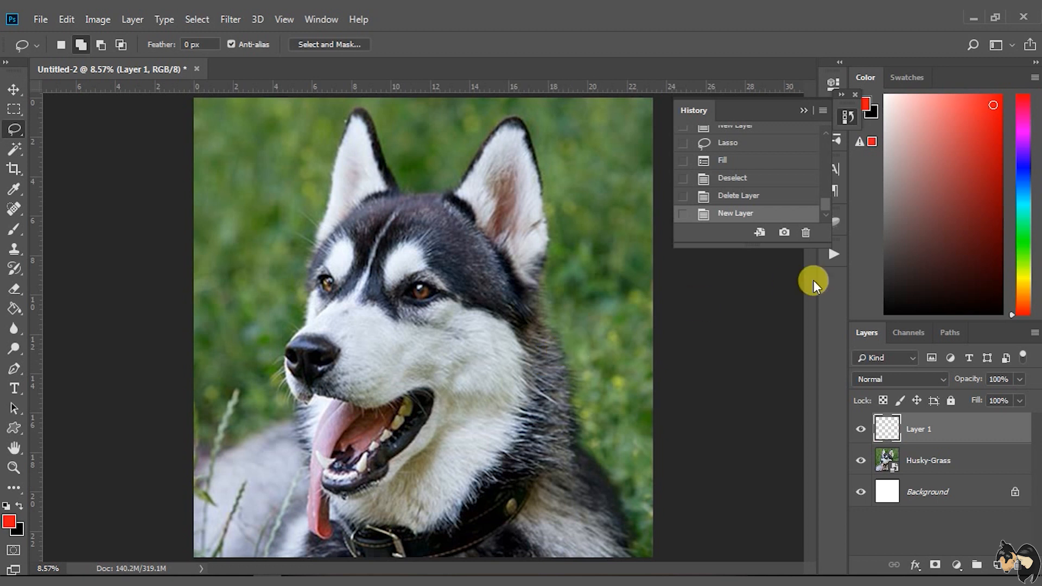
left_click_drag(573, 216, 557, 247)
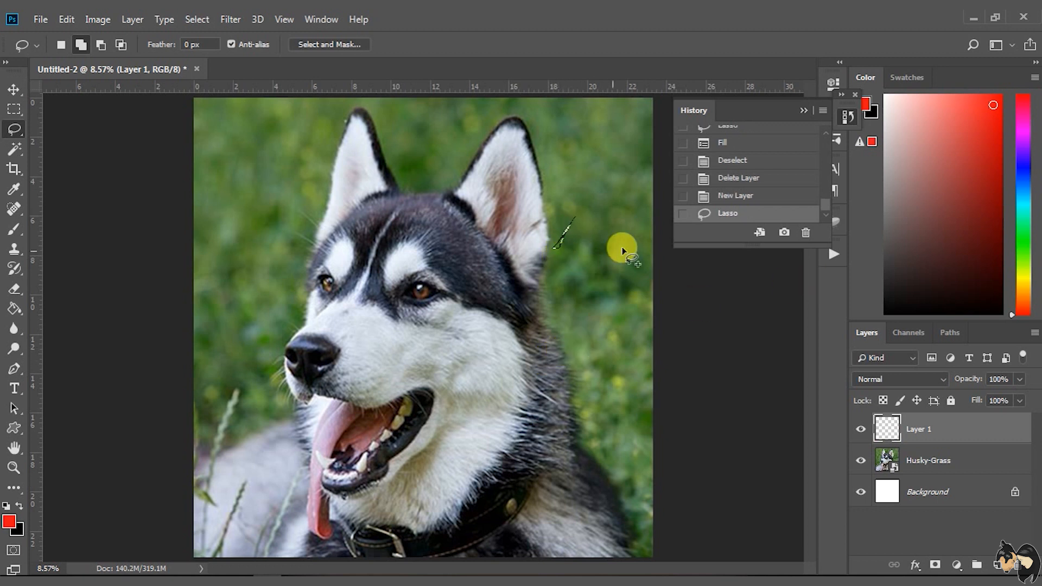
left_click(717, 199)
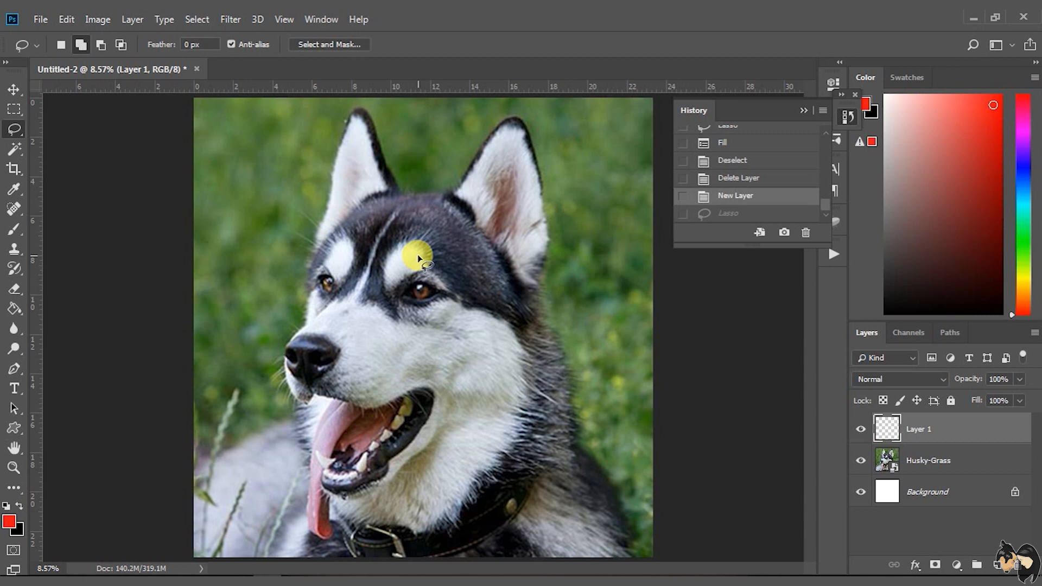
mouse_move(419, 259)
left_mouse_down()
mouse_move(425, 289)
mouse_move(383, 268)
mouse_move(422, 268)
left_mouse_up()
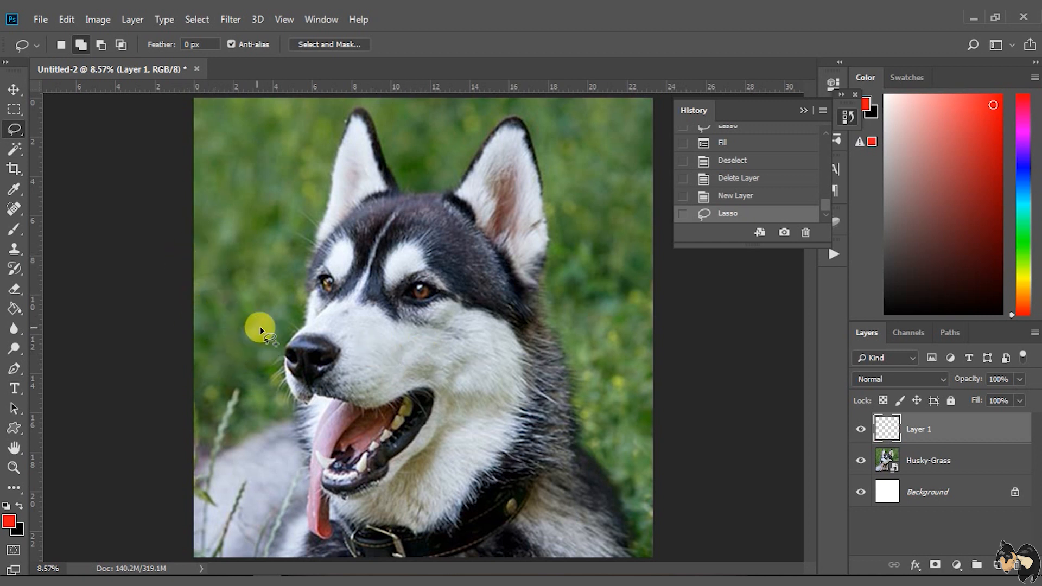
left_click(385, 352)
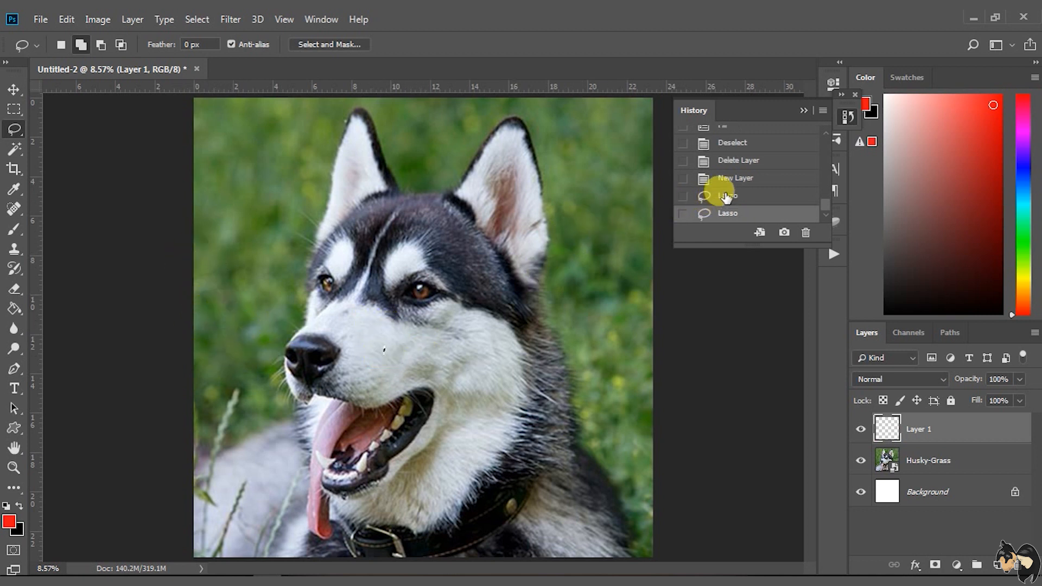
left_click(714, 178)
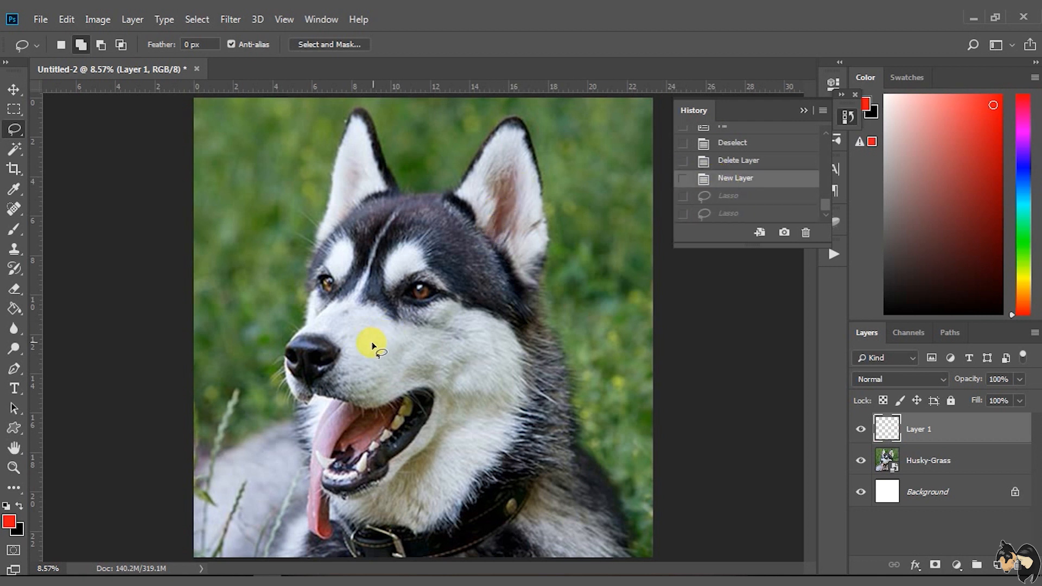
Sample a light grey from the white fur on the husky's muzzle as the foreground colour
left_click(13, 189)
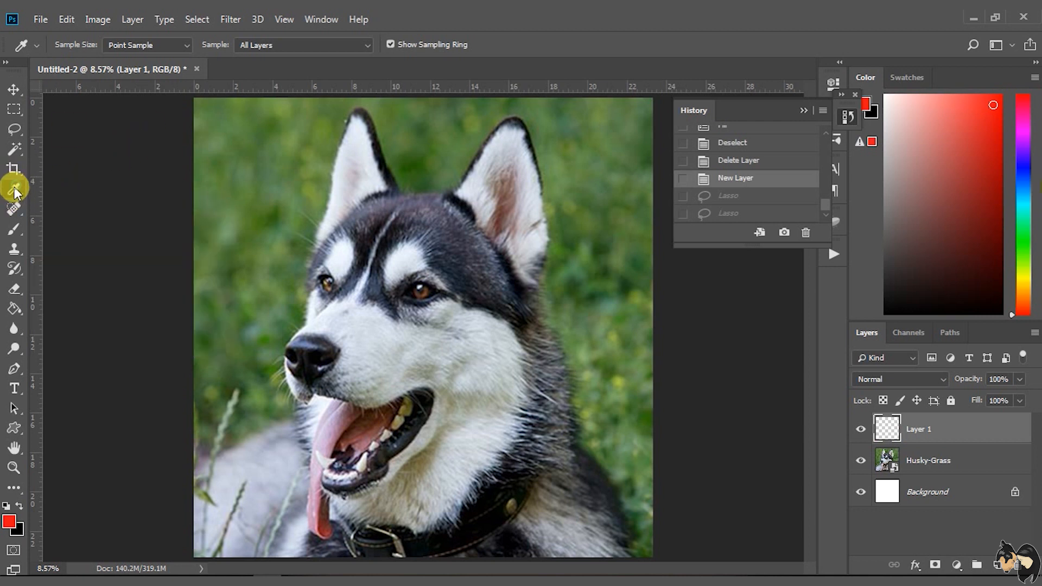
left_click(387, 350)
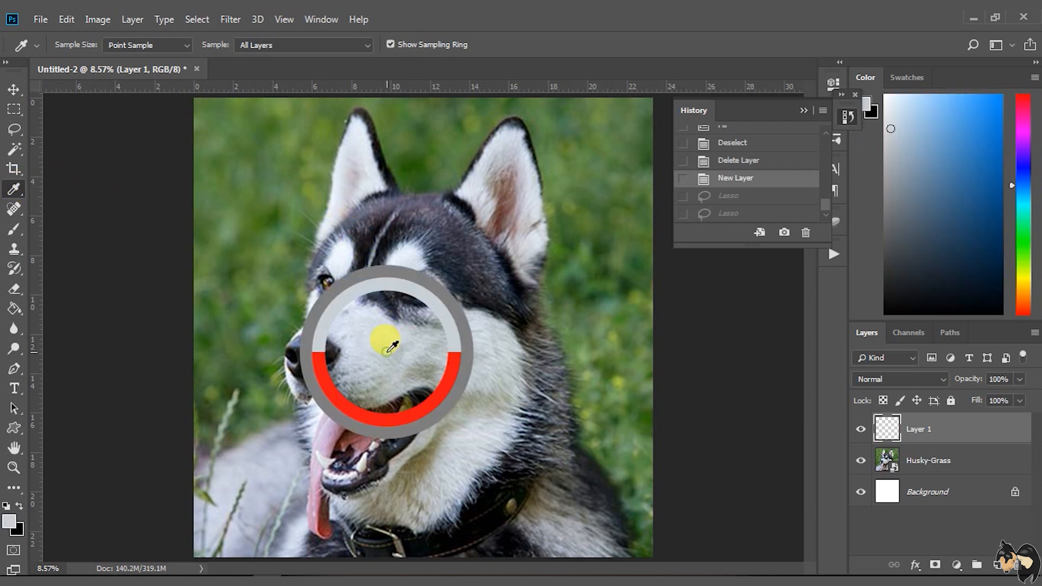
left_click_drag(388, 351, 388, 343)
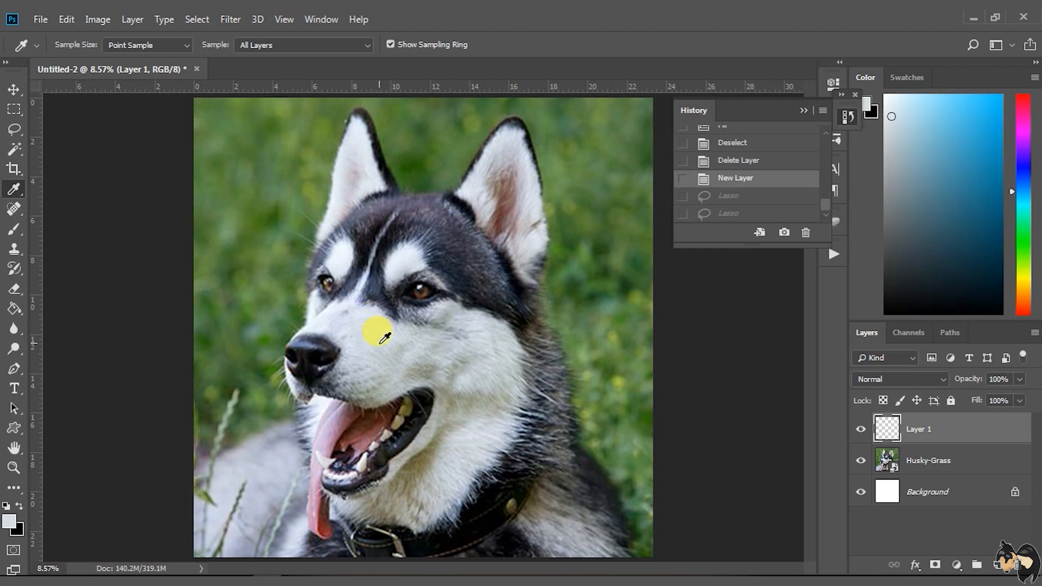
left_click(384, 337)
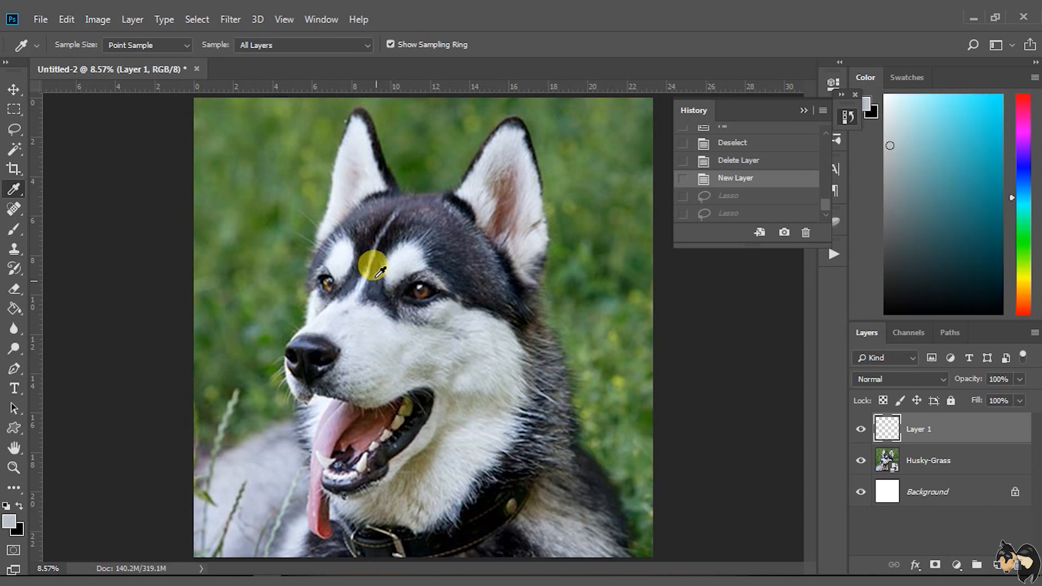
Lasso a first selection along the outer edge of the husky's left-hand ear and face, from ear tip to nose
left_click(14, 130)
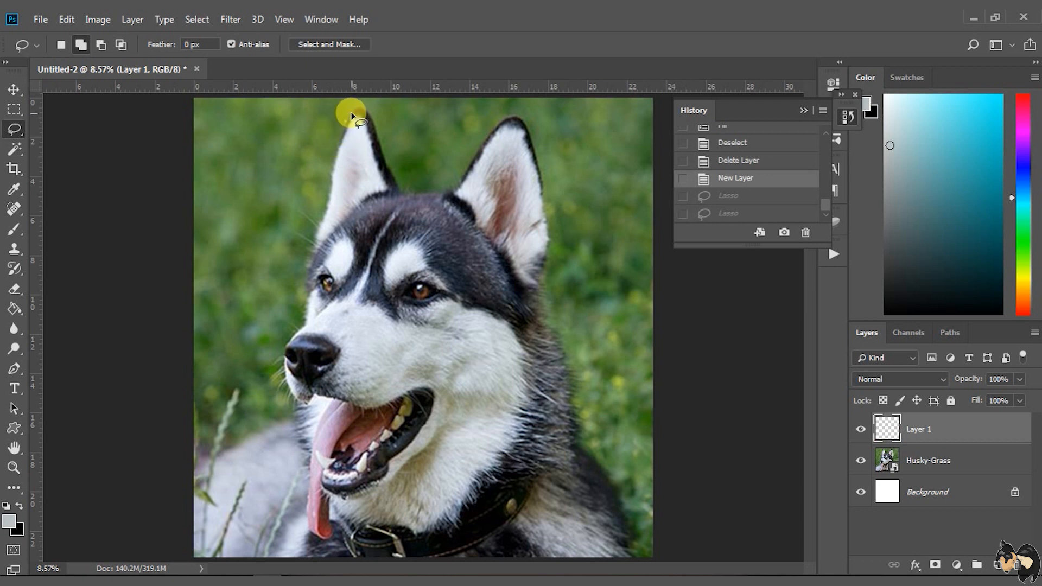
left_click_drag(341, 140, 332, 181)
left_click_drag(307, 266, 306, 291)
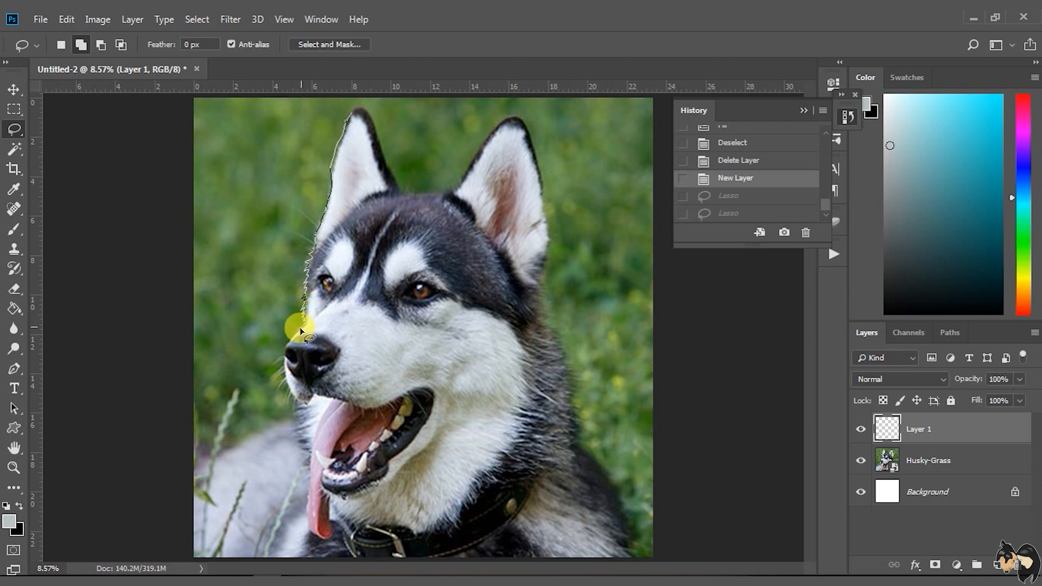
mouse_move(293, 342)
left_mouse_down()
mouse_move(320, 331)
mouse_move(352, 281)
mouse_move(357, 184)
left_mouse_up()
left_click_drag(360, 134, 359, 137)
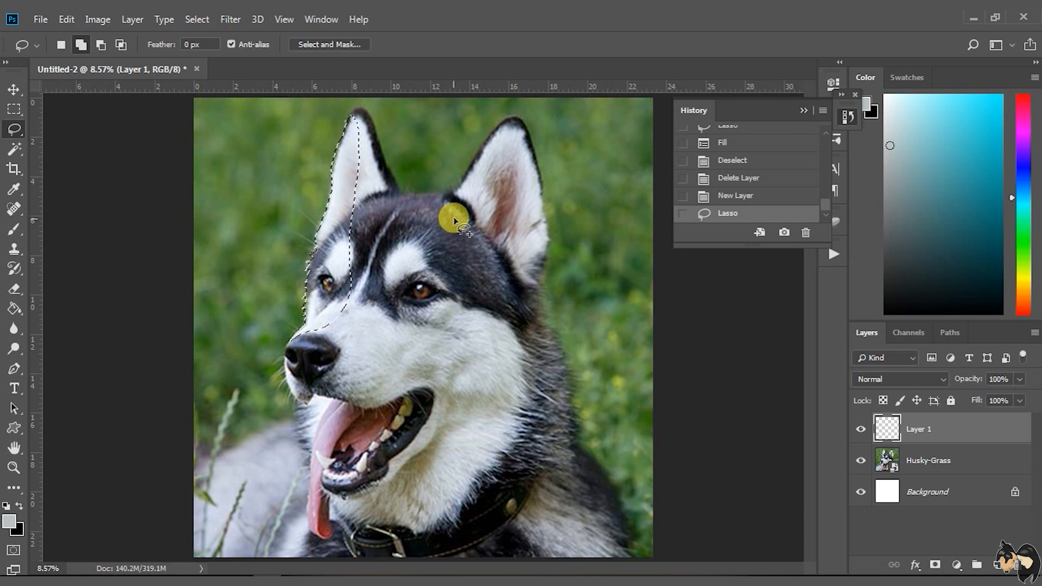
mouse_move(459, 212)
left_mouse_down()
mouse_move(443, 272)
mouse_move(448, 310)
left_mouse_up()
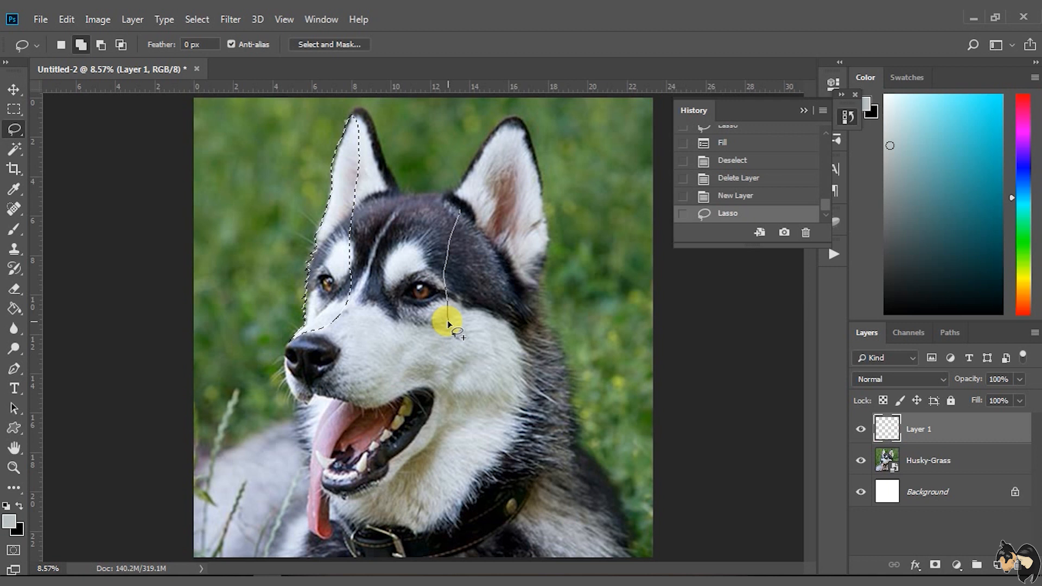
left_click_drag(448, 323, 446, 322)
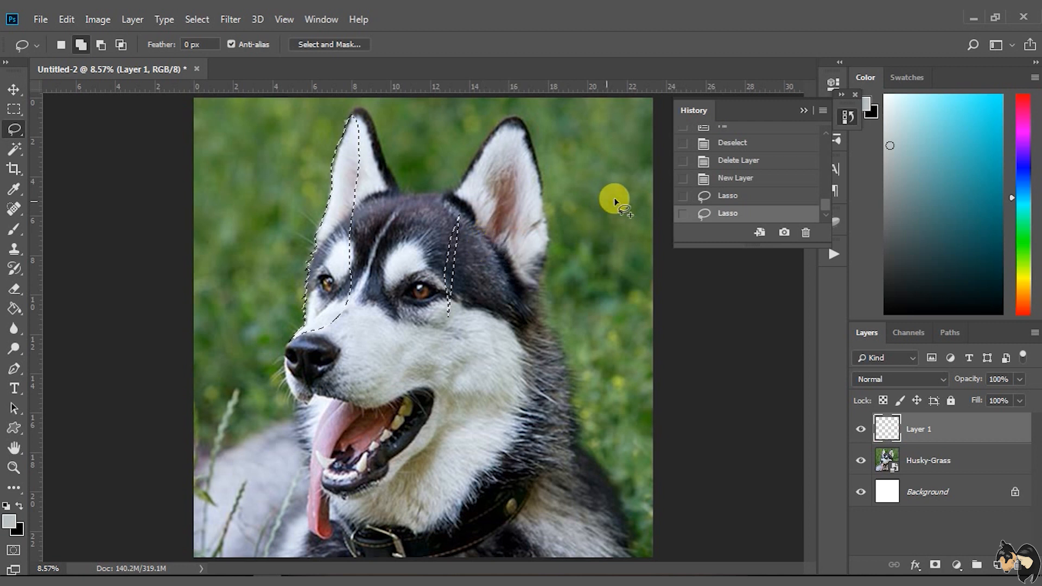
left_click(721, 195)
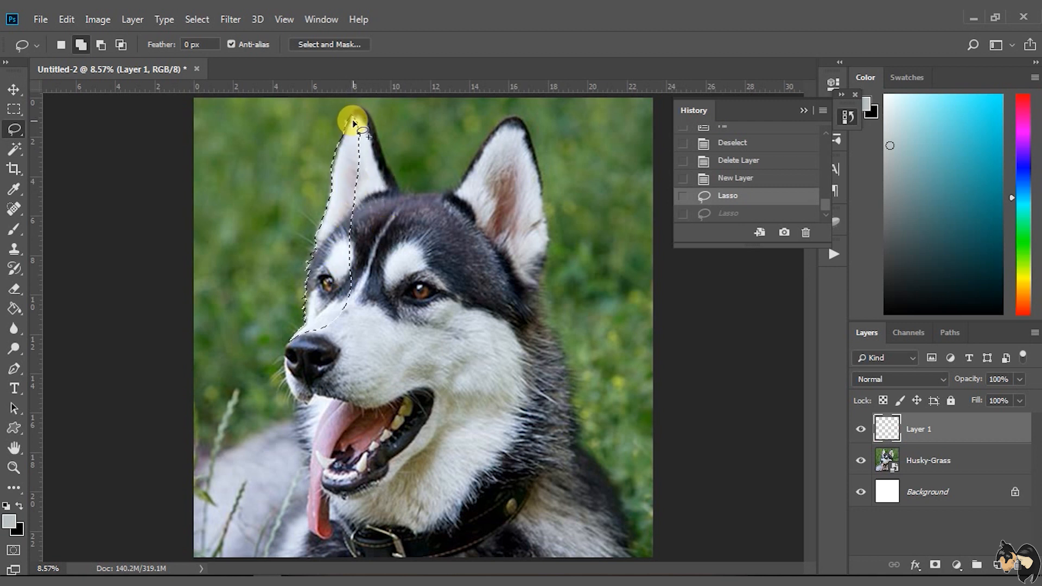
Extend the lasso selection around both ears, cheek fur, neck, tongue and muzzle to cover the husky's whole head
mouse_move(355, 113)
left_mouse_down()
mouse_move(365, 112)
mouse_move(376, 142)
left_mouse_up()
mouse_move(402, 189)
left_mouse_down()
mouse_move(408, 208)
mouse_move(337, 255)
mouse_move(356, 123)
left_mouse_up()
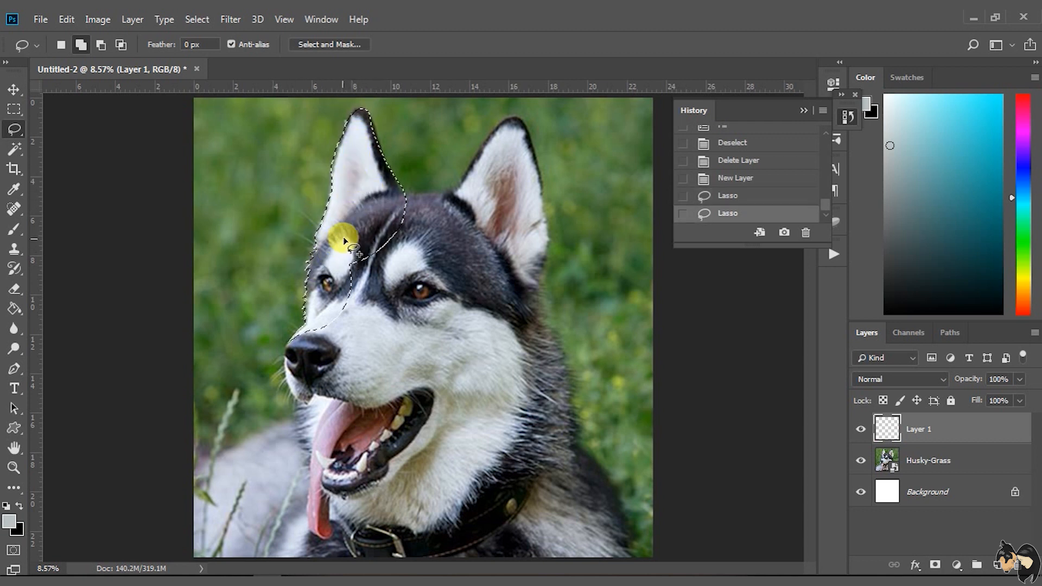
key("ctrl+z")
mouse_move(407, 194)
left_mouse_down()
mouse_move(505, 122)
mouse_move(481, 161)
mouse_move(480, 209)
left_mouse_up()
left_click(705, 196)
left_click_drag(477, 158, 524, 133)
mouse_move(524, 127)
left_mouse_down()
mouse_move(539, 189)
mouse_move(539, 295)
mouse_move(578, 415)
mouse_move(295, 396)
mouse_move(333, 499)
mouse_move(488, 478)
mouse_move(347, 406)
left_mouse_up()
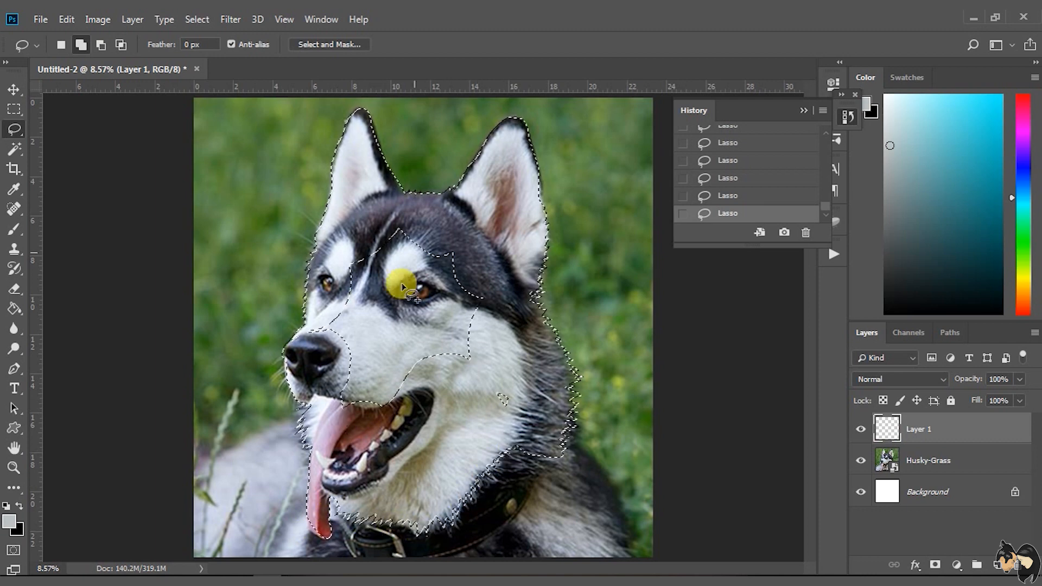
Fill the head selection with the foreground colour in Normal mode at 100% opacity and deselect it
key("alt+BackSpace")
left_click(717, 199)
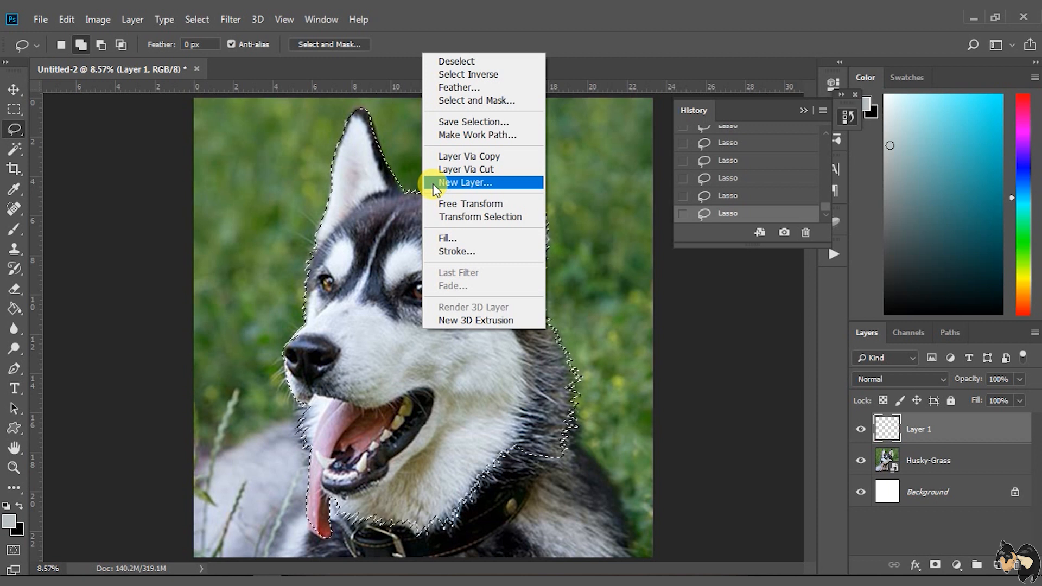
left_click(480, 240)
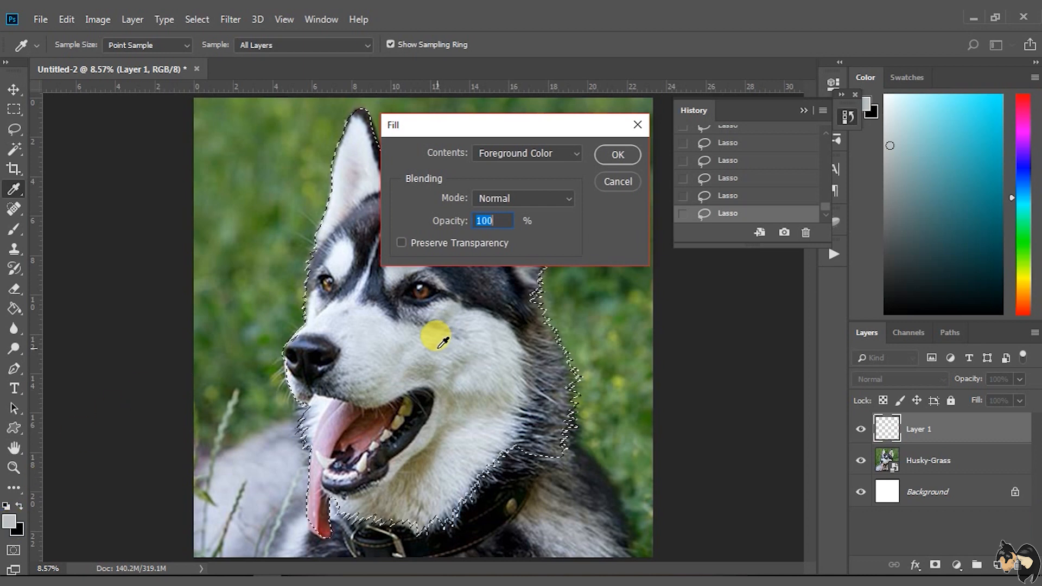
left_click(616, 154)
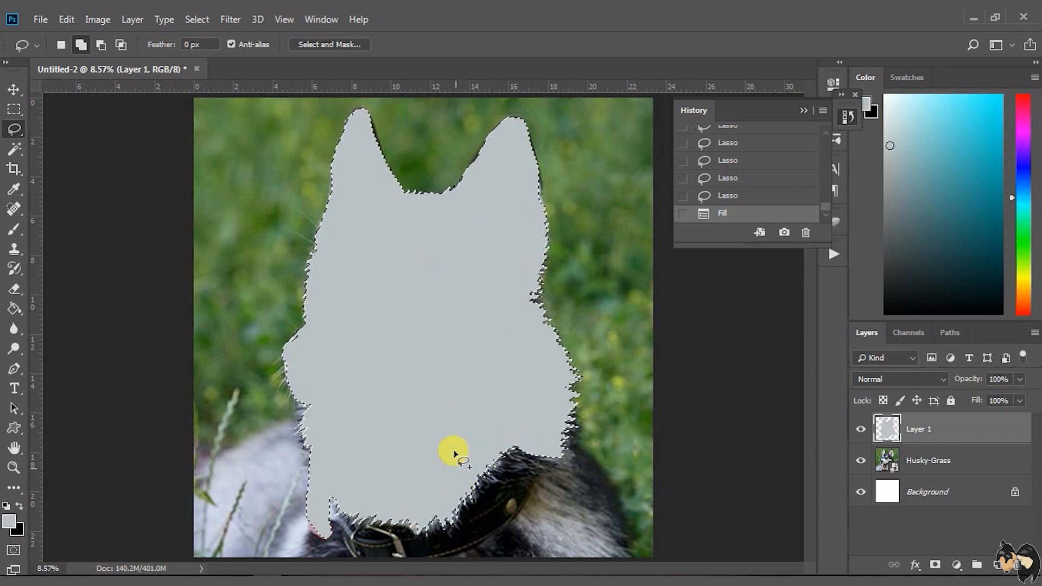
right_click(447, 257)
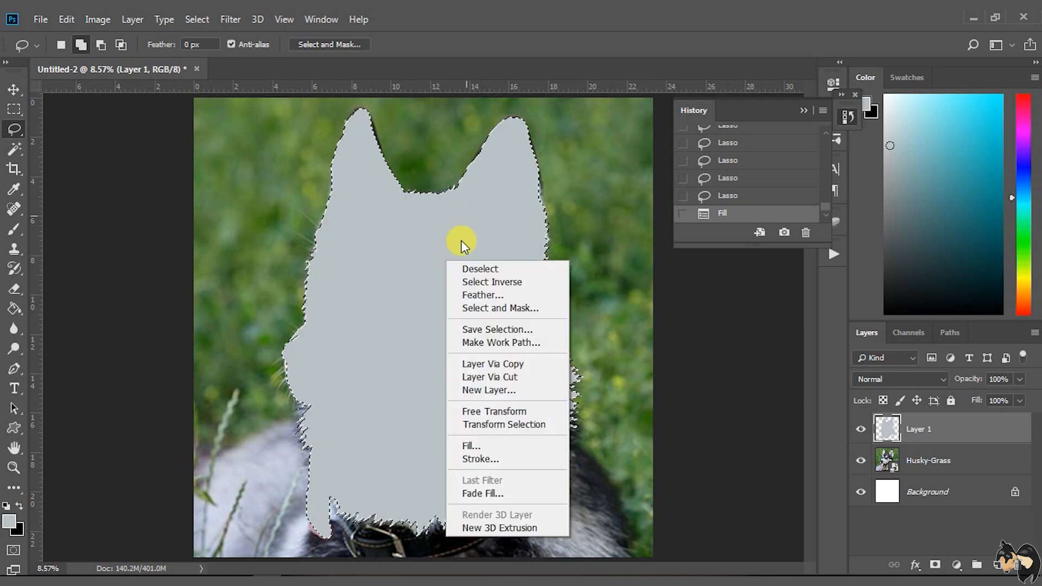
left_click(470, 269)
left_click(702, 196)
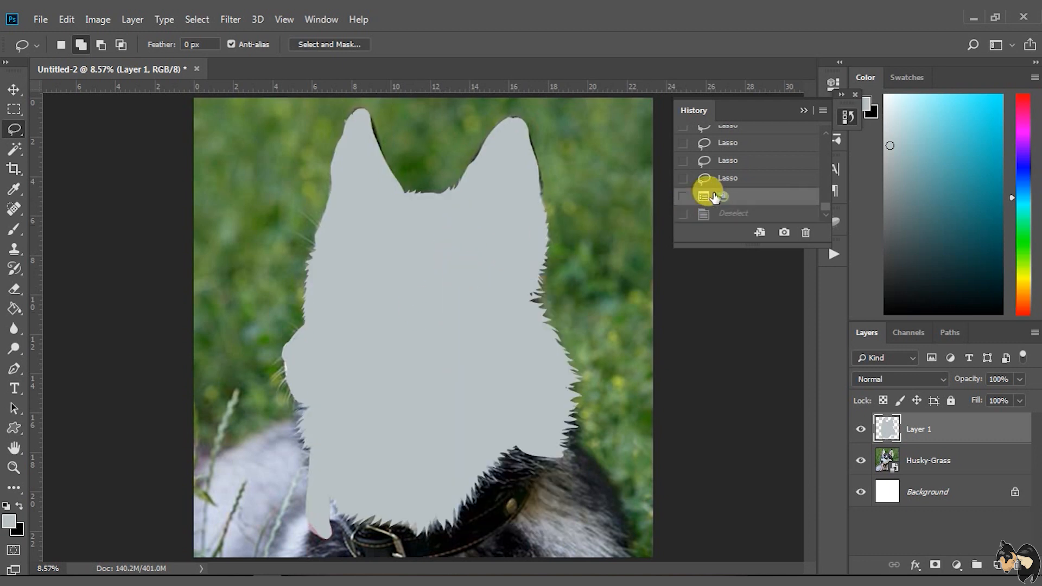
key("ctrl+d")
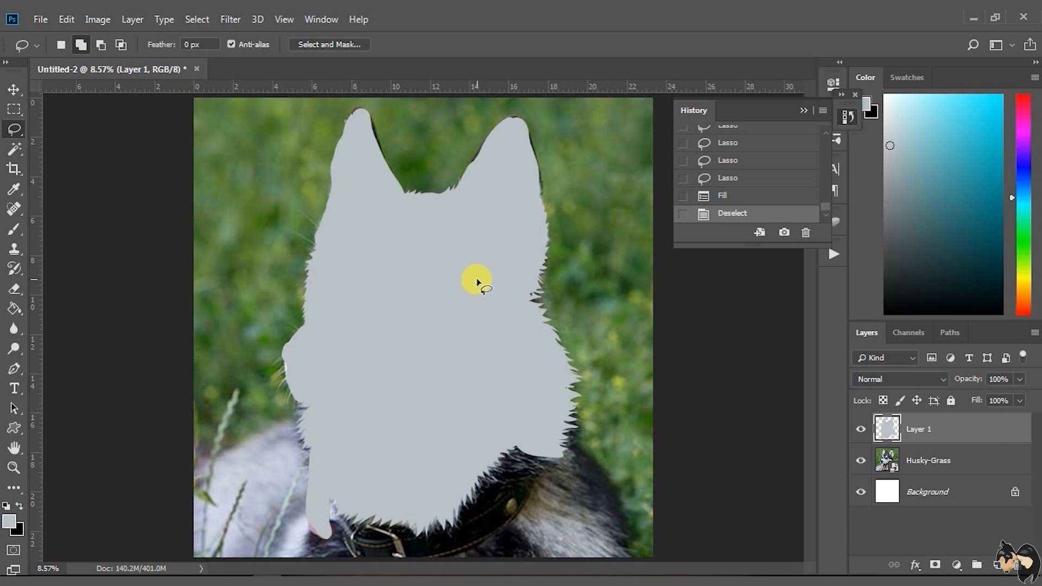
Lasso the small unfilled gap below the right-hand ear of the grey silhouette and fill it with the same grey
left_click_drag(528, 297, 531, 294)
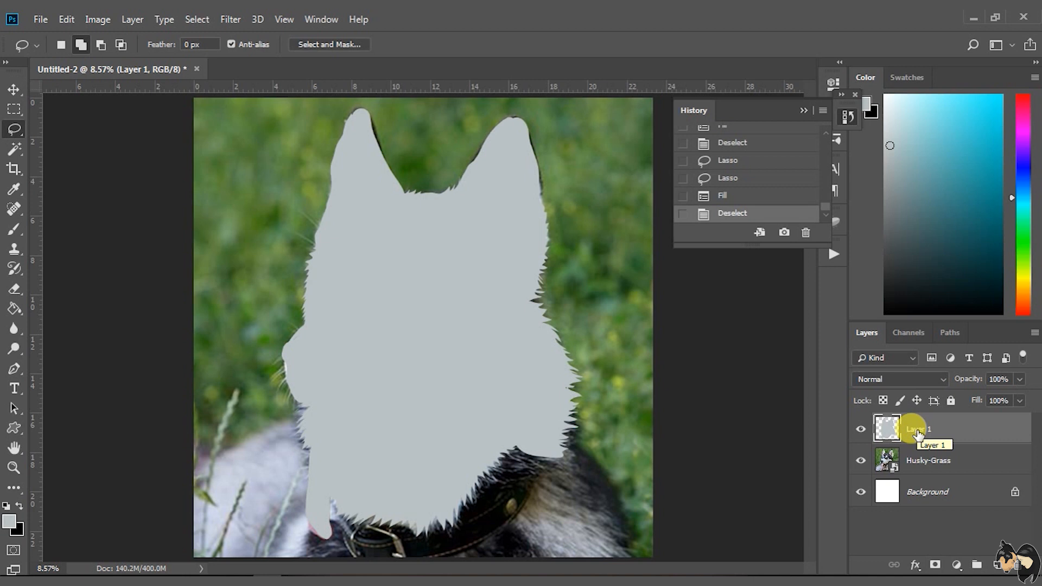
Rename the filled silhouette layer to BASE
double_click(917, 429)
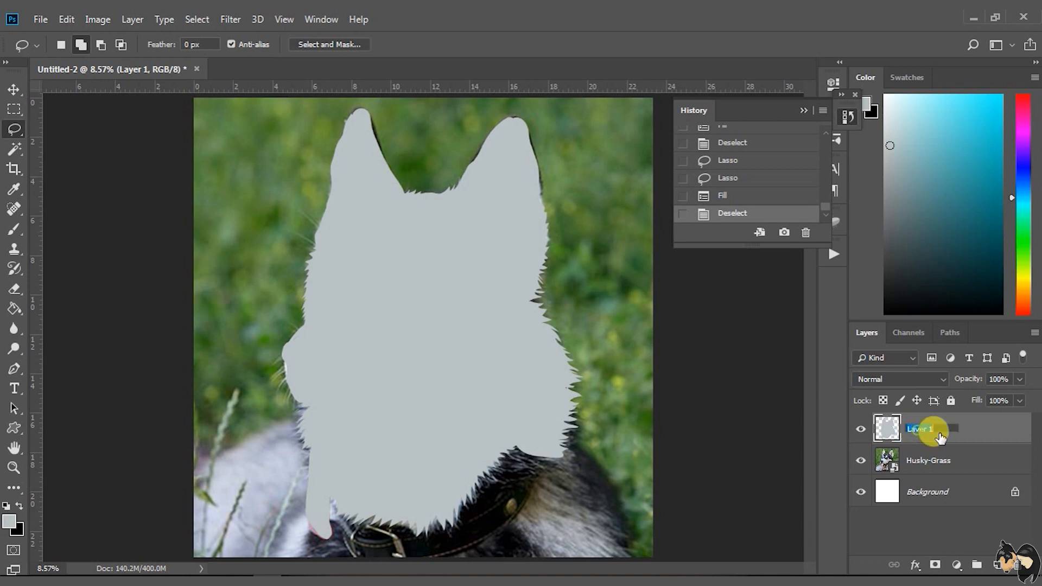
left_click(894, 430)
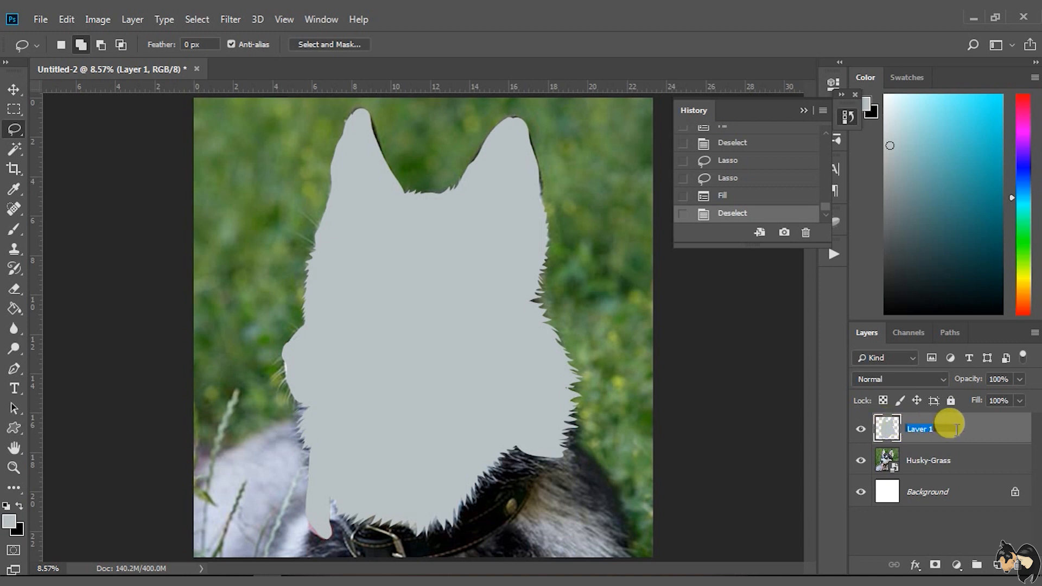
type("BASE")
left_click(947, 453)
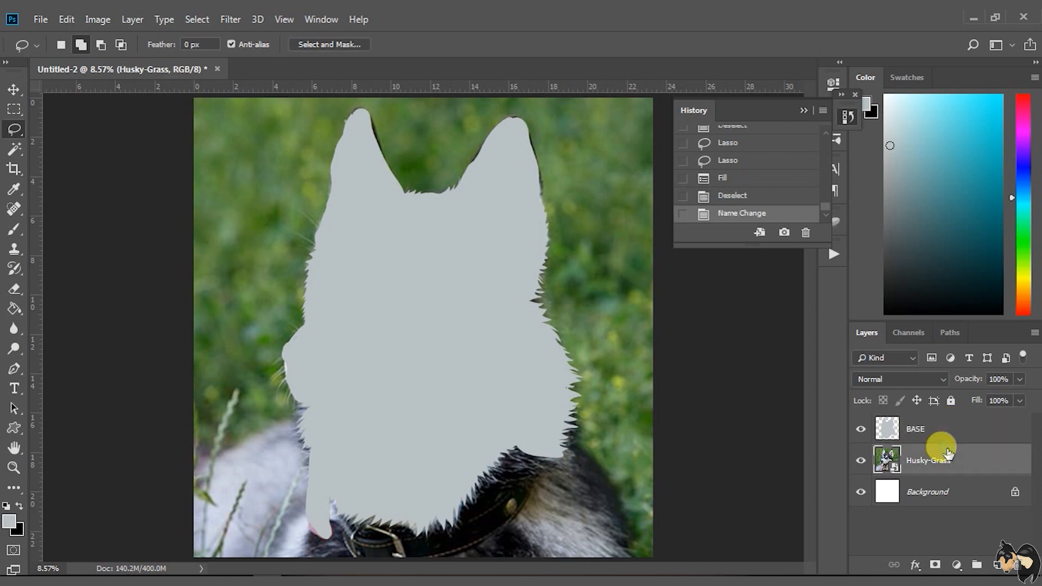
Add a new layer above BASE and hide the BASE layer to expose the husky photo
left_click(930, 427)
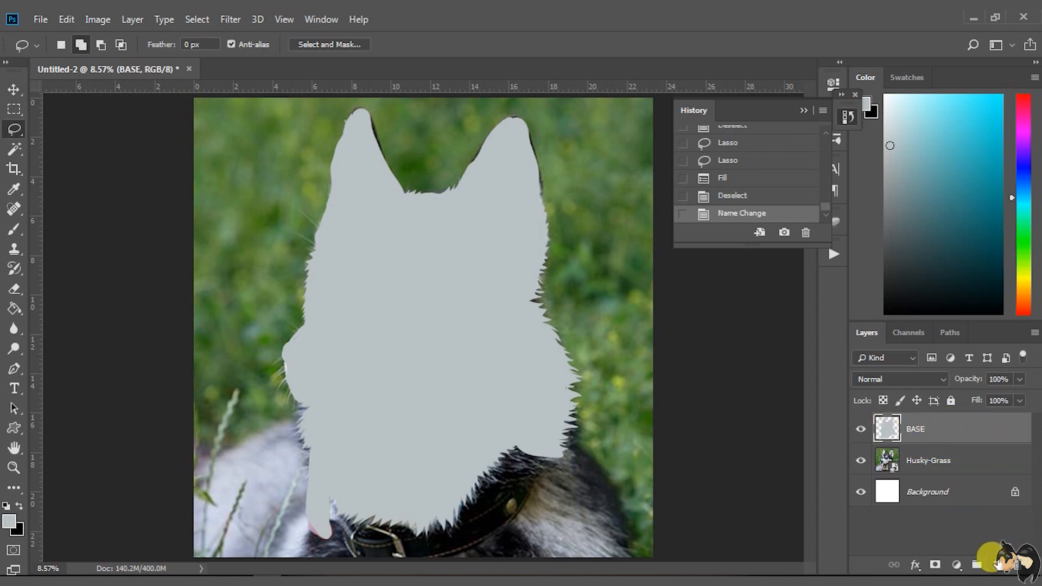
left_click(996, 563)
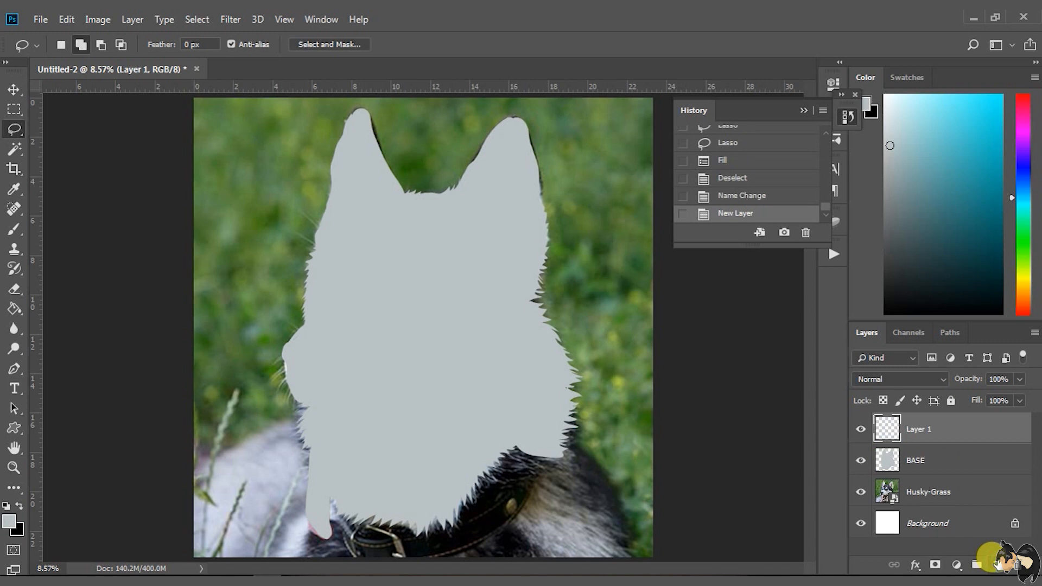
left_click(862, 461)
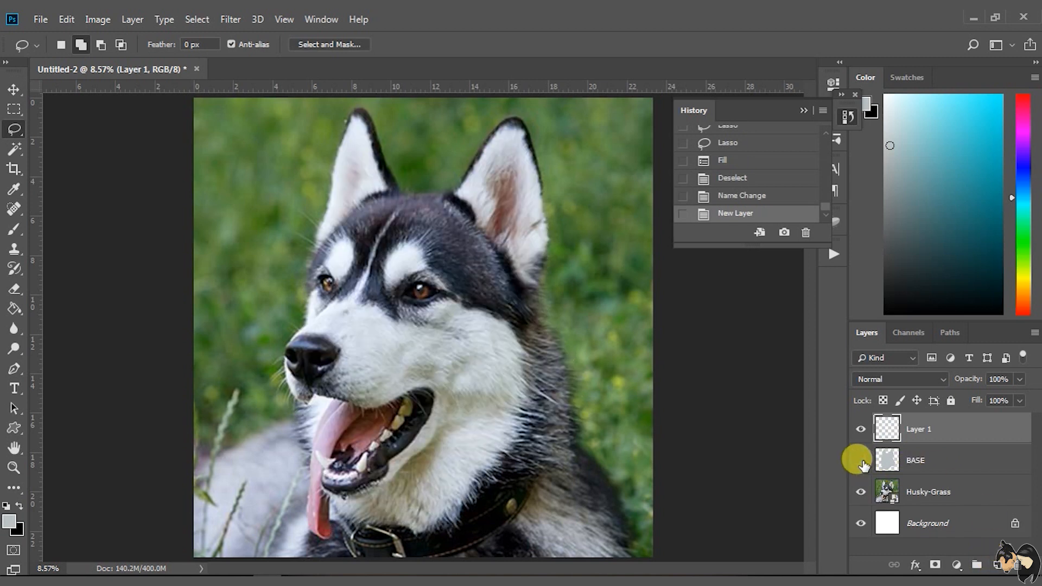
left_click(862, 461)
left_click(861, 461)
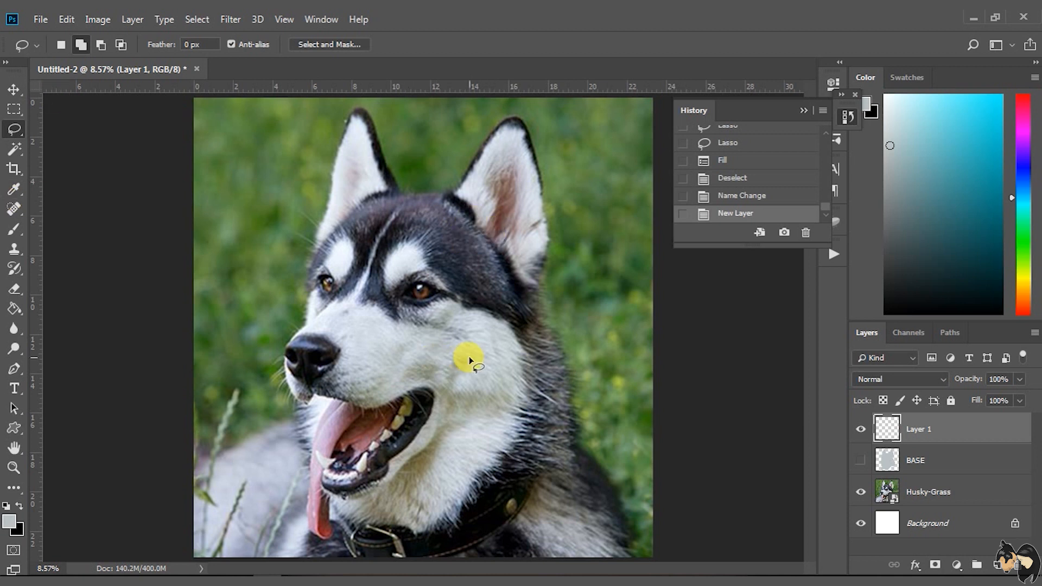
left_click(860, 460)
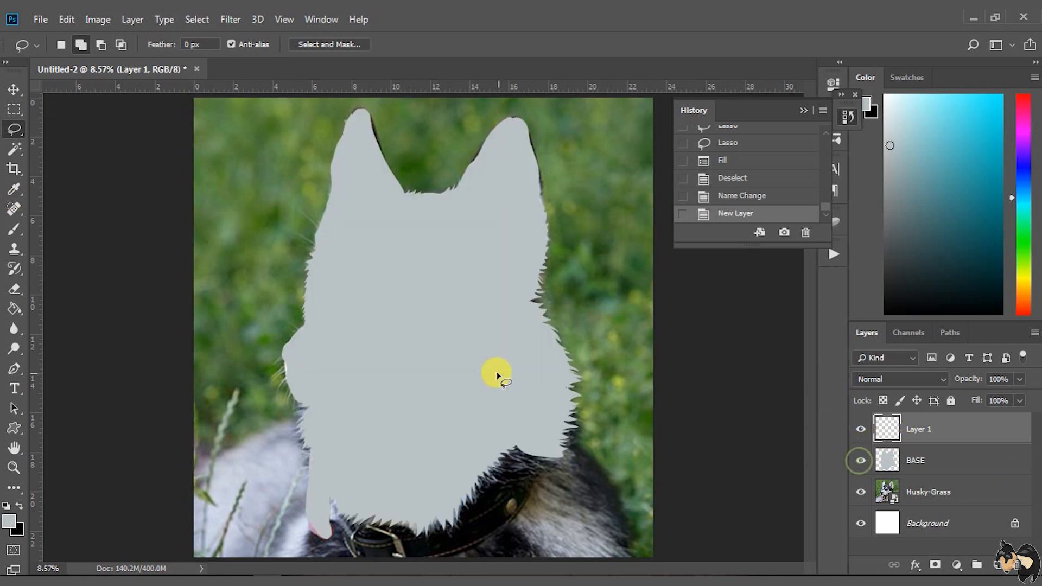
left_click(861, 461)
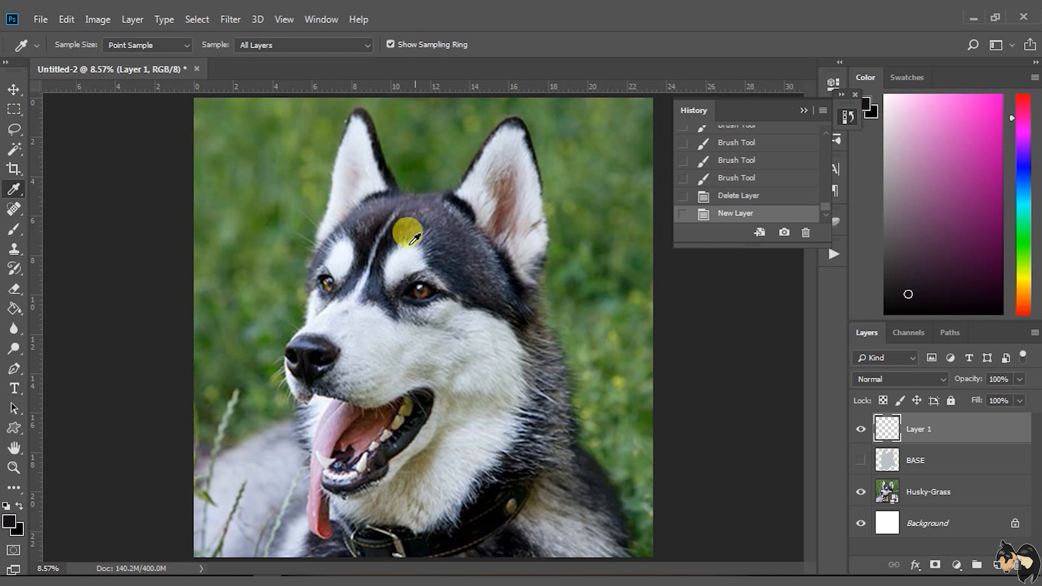
Sample a dark fur tone from the husky's forehead as the foreground colour
left_click(365, 239)
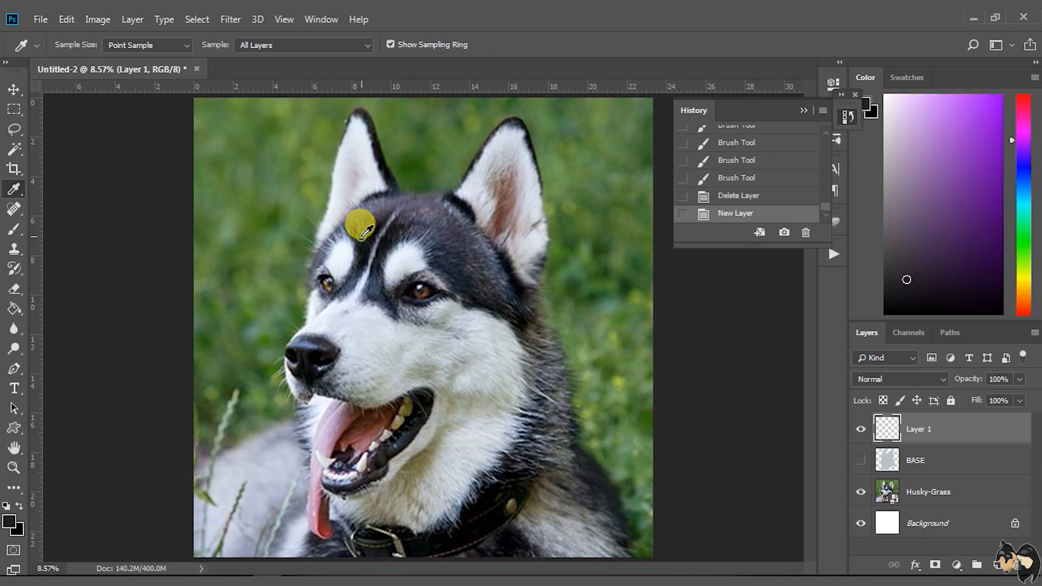
left_click(365, 240)
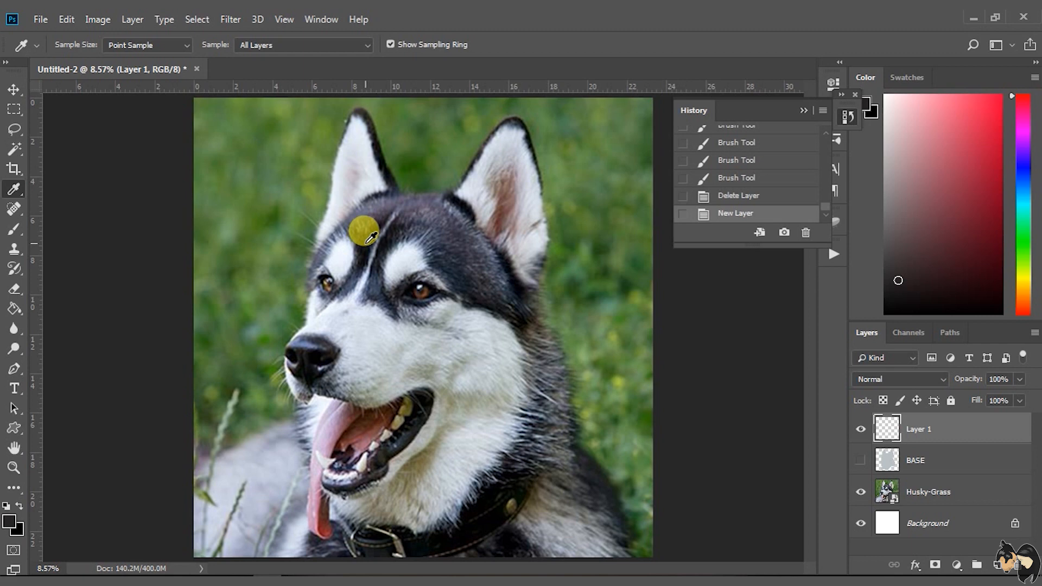
Lasso the husky's dark fur, nose and mouth areas and fill them on Layer 1 with the dark tone sampled from the forehead
left_click(371, 239)
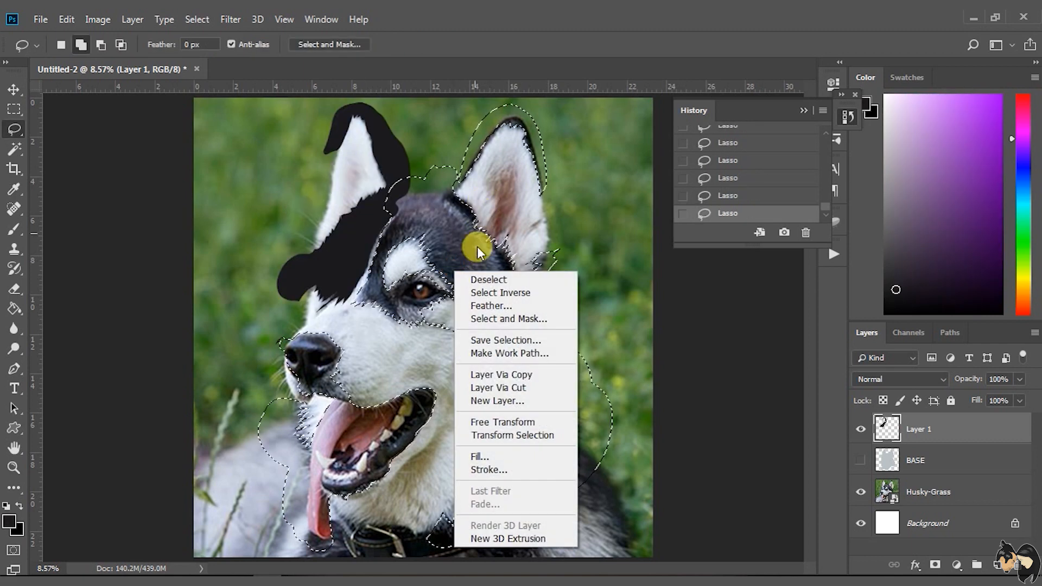
left_click(499, 454)
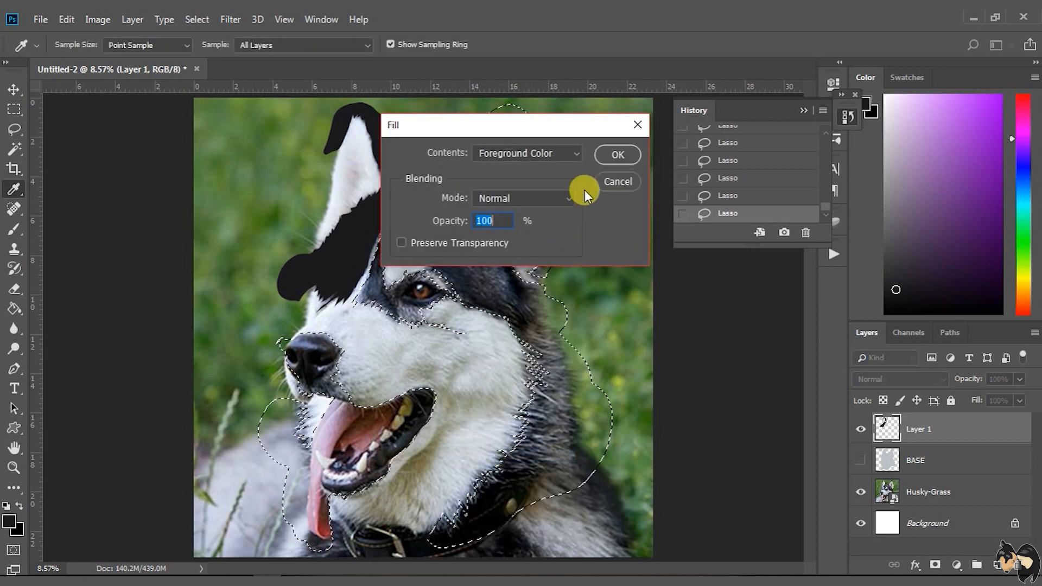
left_click(611, 156)
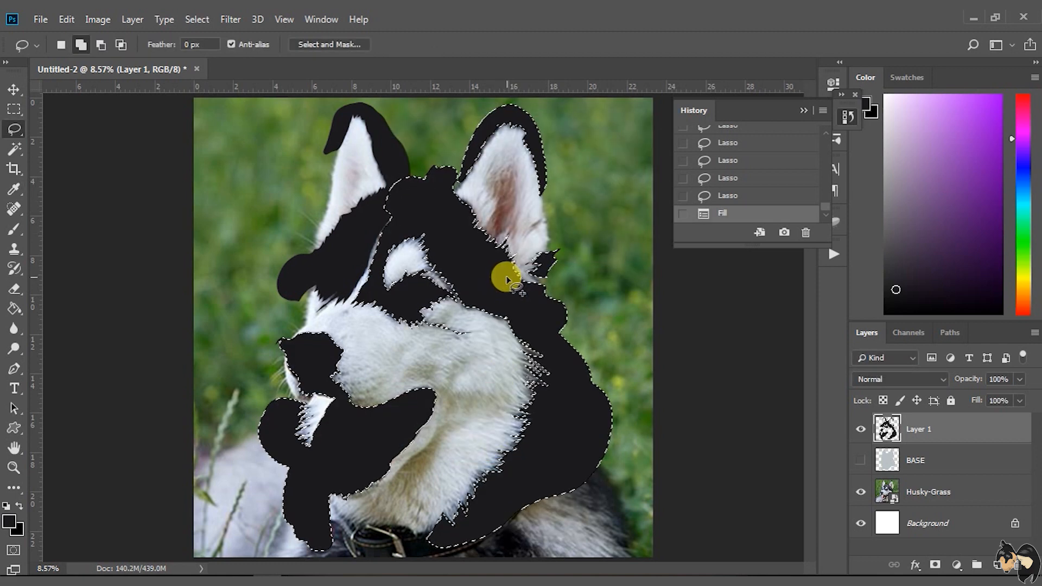
key("ctrl+d")
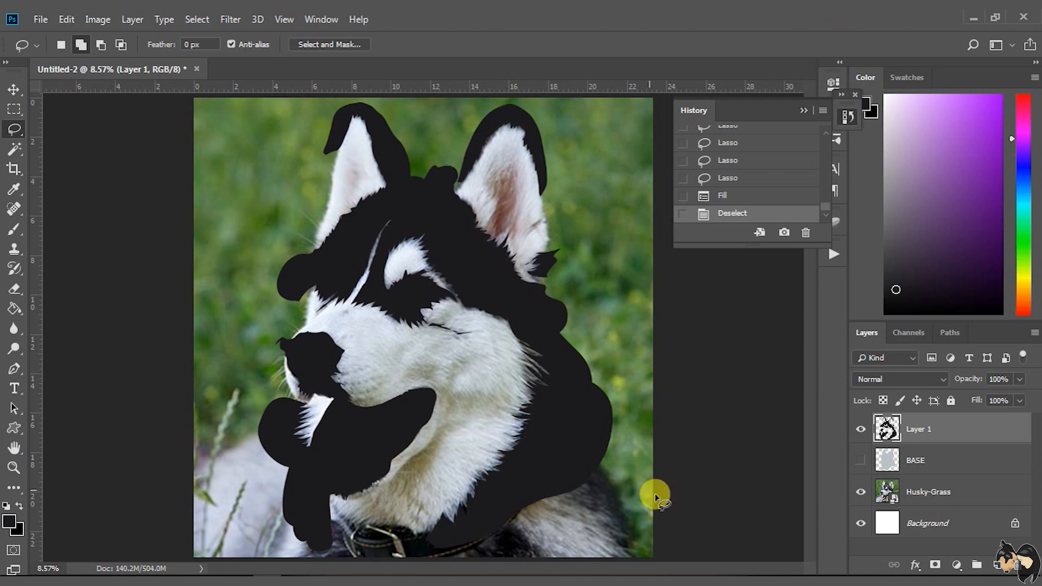
Show BASE and use its inverted outline to clear everything on Layer 1 that spills outside the silhouette
left_click(861, 460)
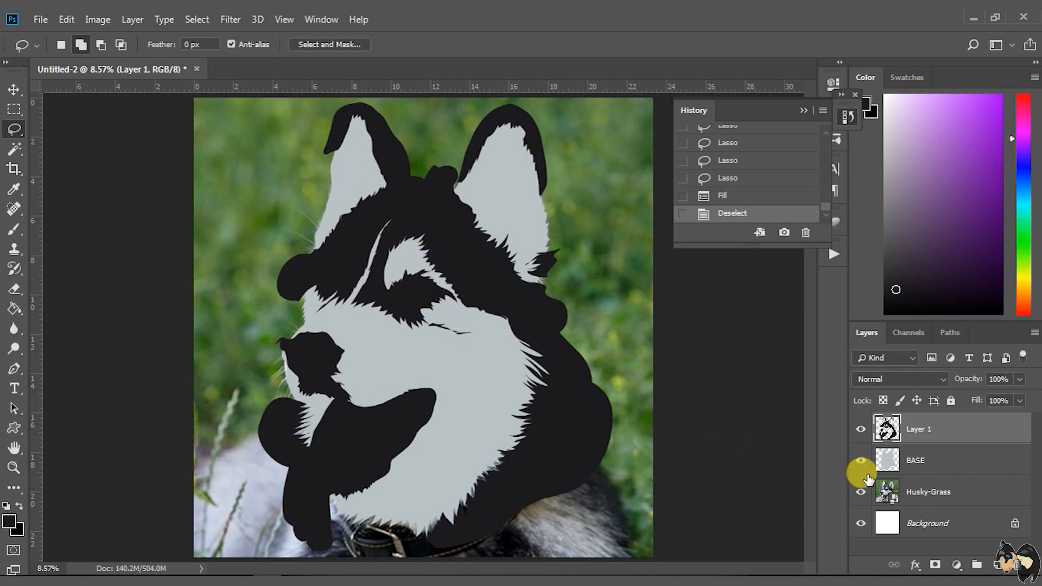
left_click(883, 462, "ctrl")
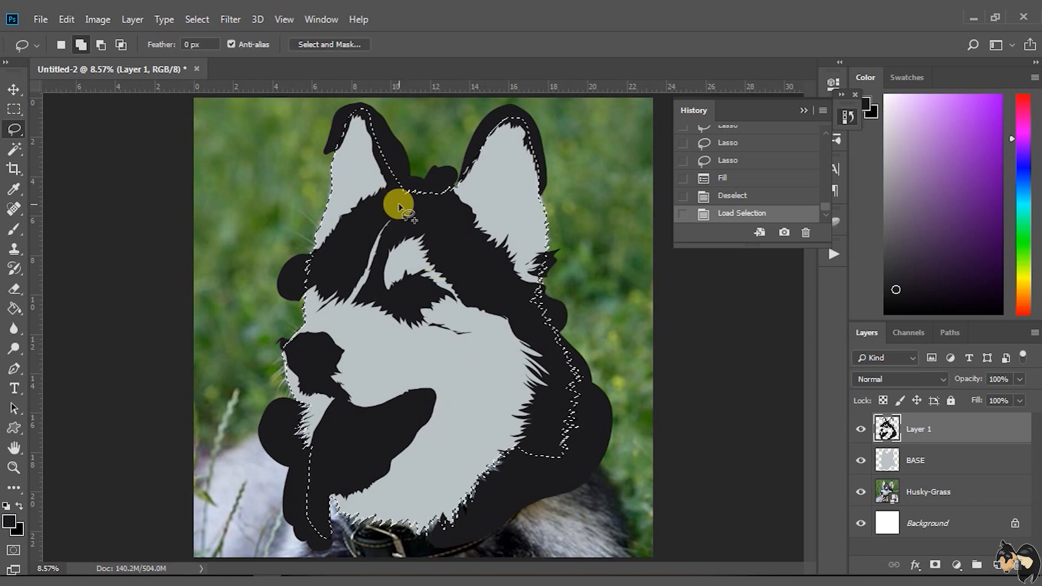
left_click(890, 461, "ctrl")
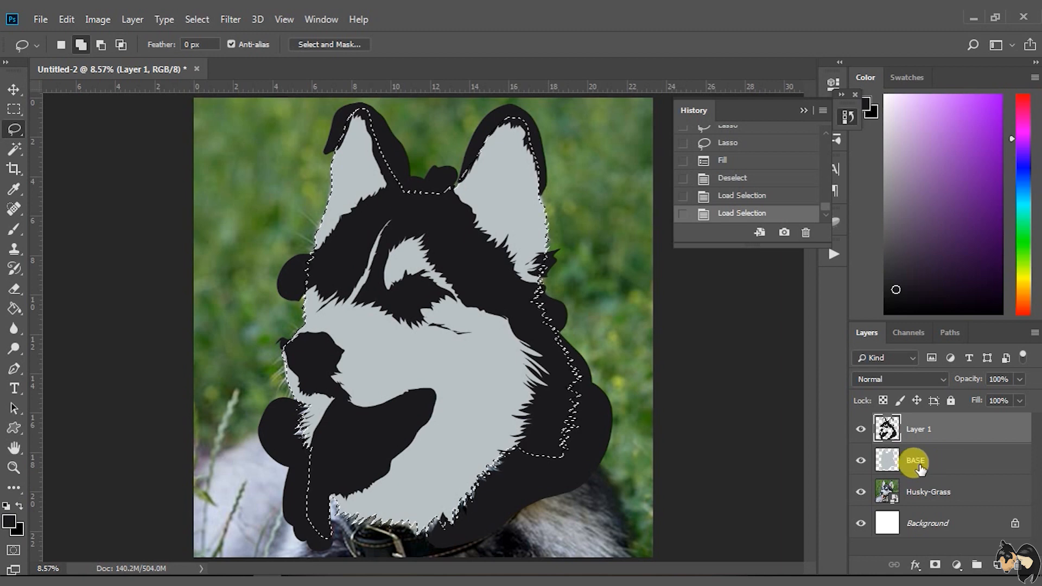
right_click(462, 236)
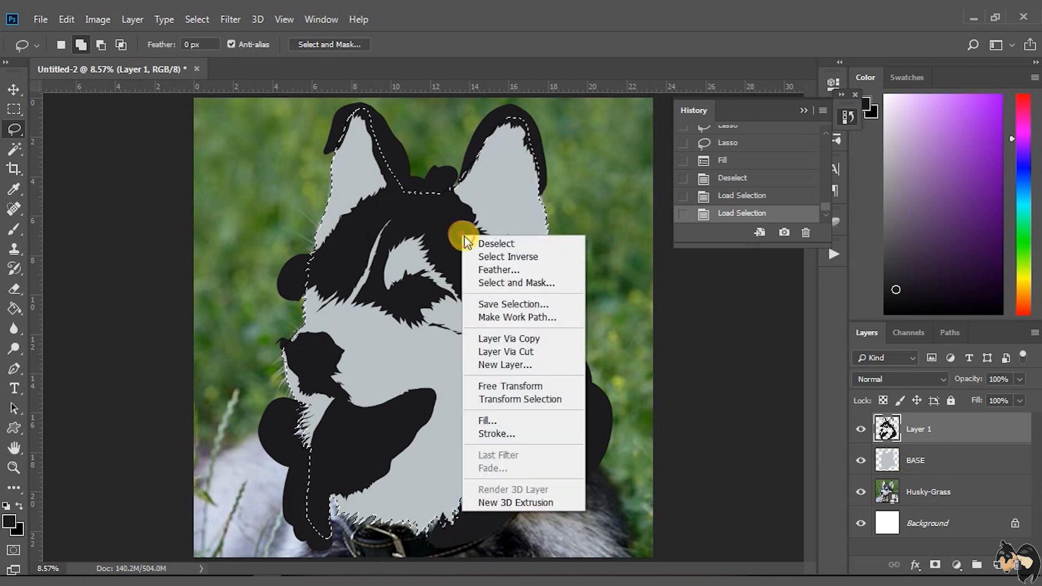
left_click(502, 257)
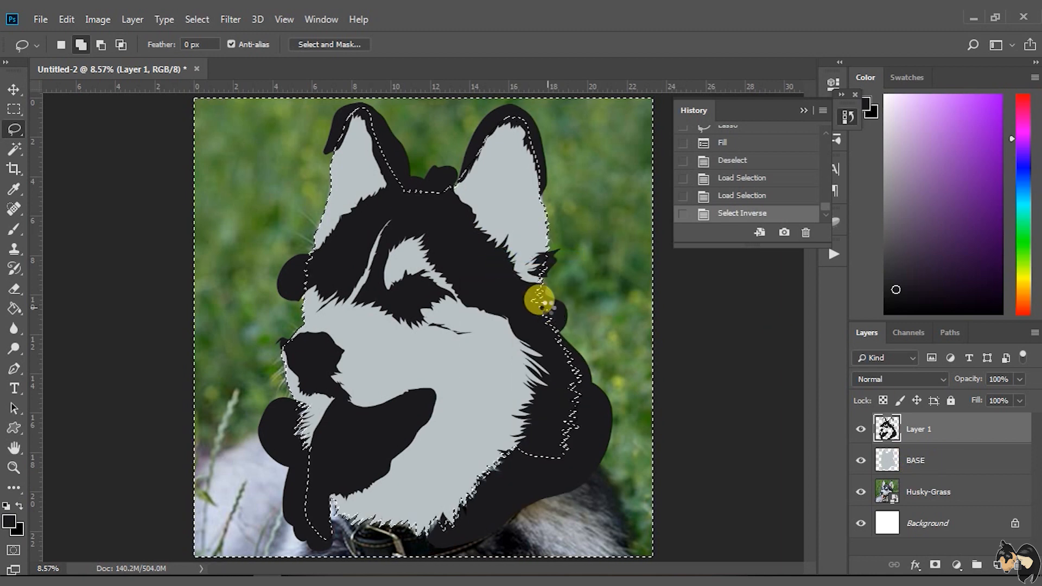
key("Delete")
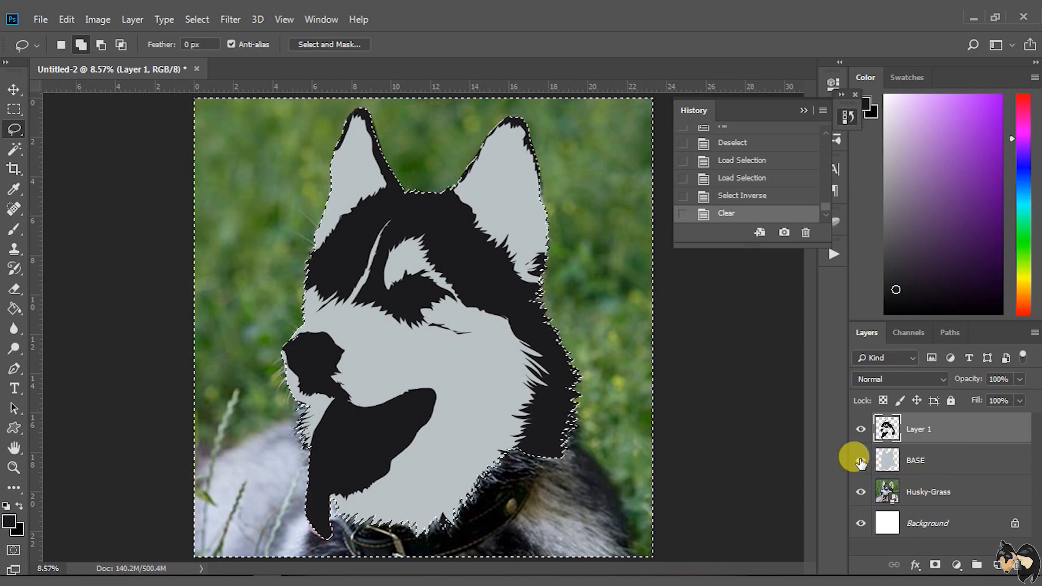
key("ctrl+d")
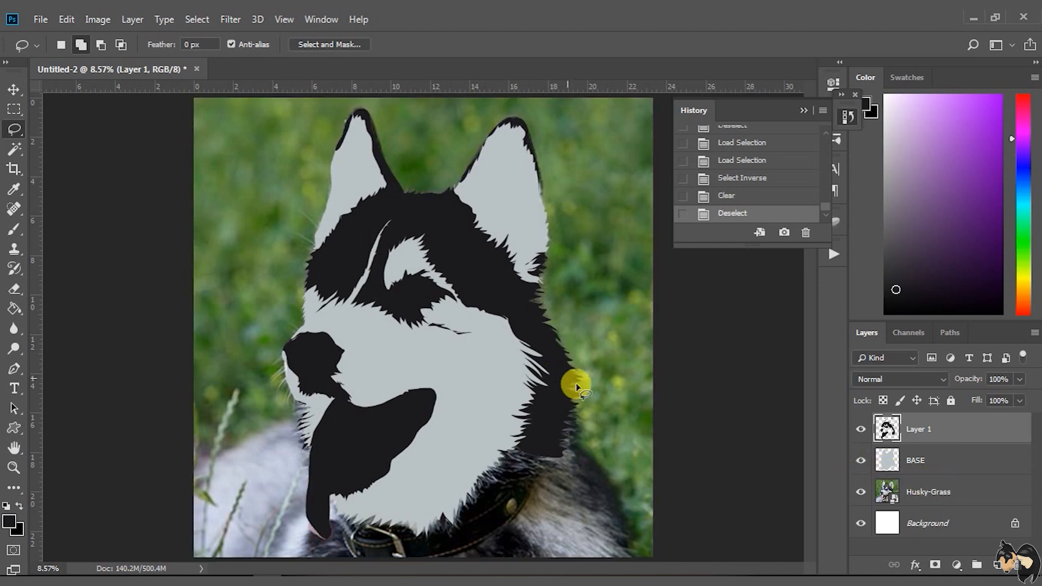
Compare Layer 1 with the BASE silhouette and lower Layer 1's opacity to 27%
left_click(861, 460)
left_click(860, 460)
left_click(860, 429)
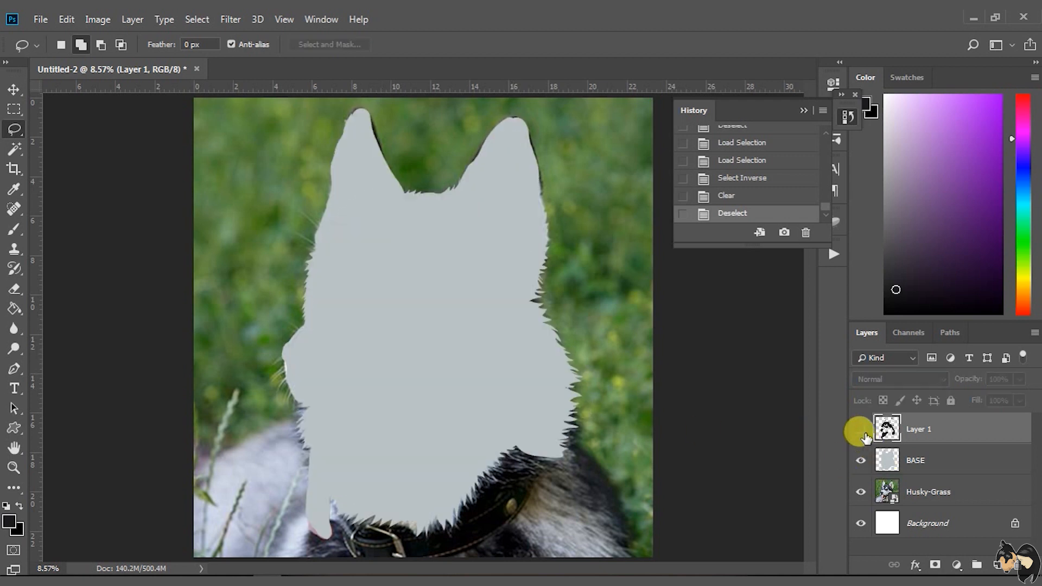
left_click(861, 430)
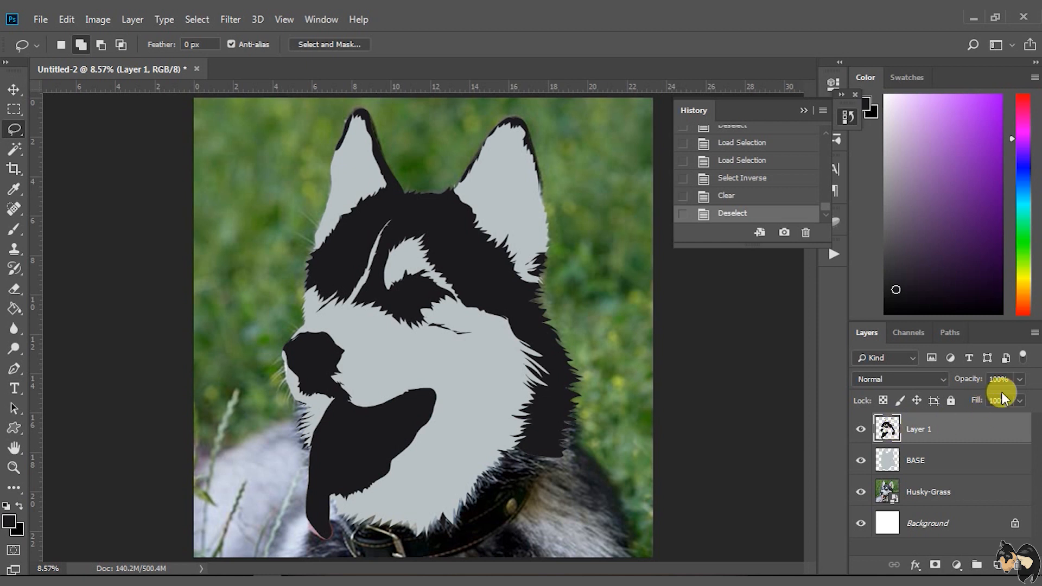
left_click(1020, 380)
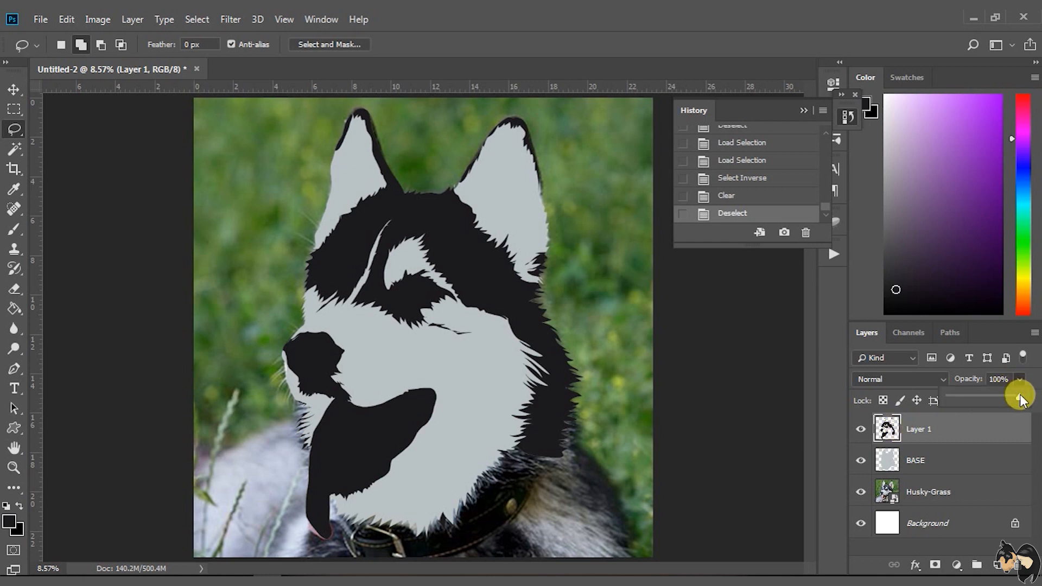
left_click_drag(1003, 396, 973, 396)
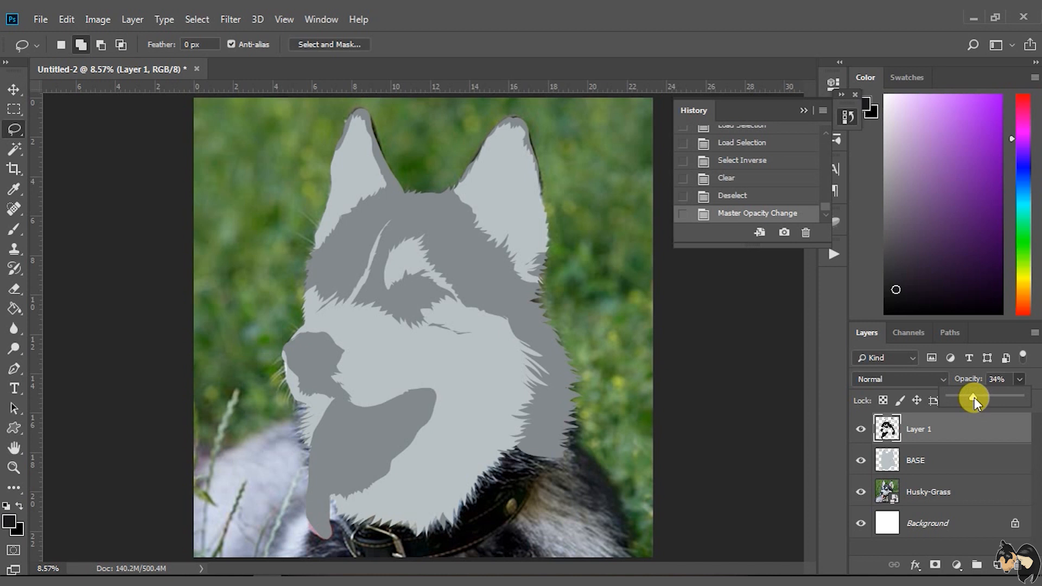
left_click_drag(974, 397, 969, 396)
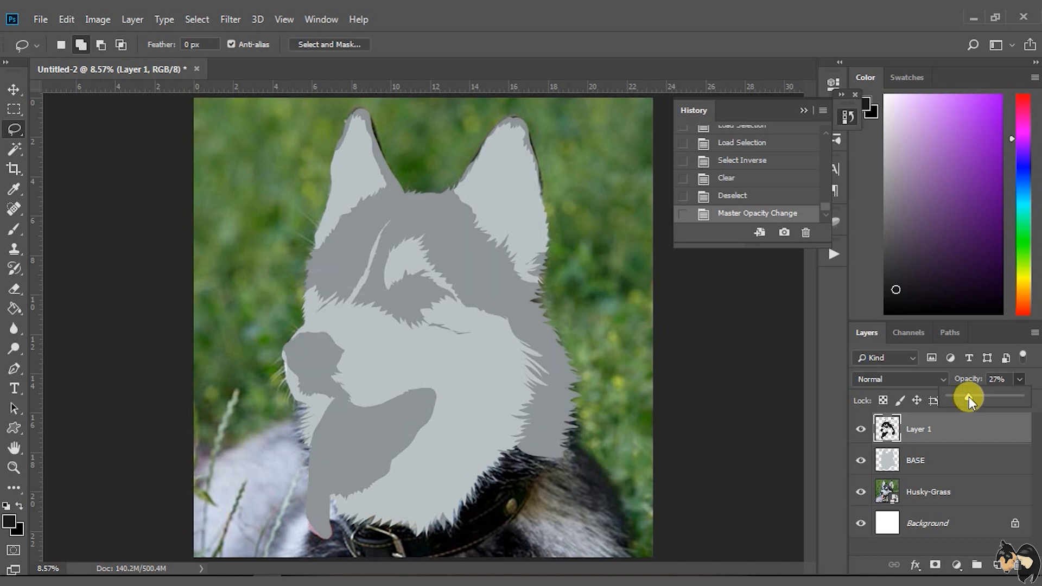
Compare Layer 1 with the husky photo and the BASE silhouette, and set Layer 1's opacity to 34%
left_click(860, 429)
left_click(862, 461)
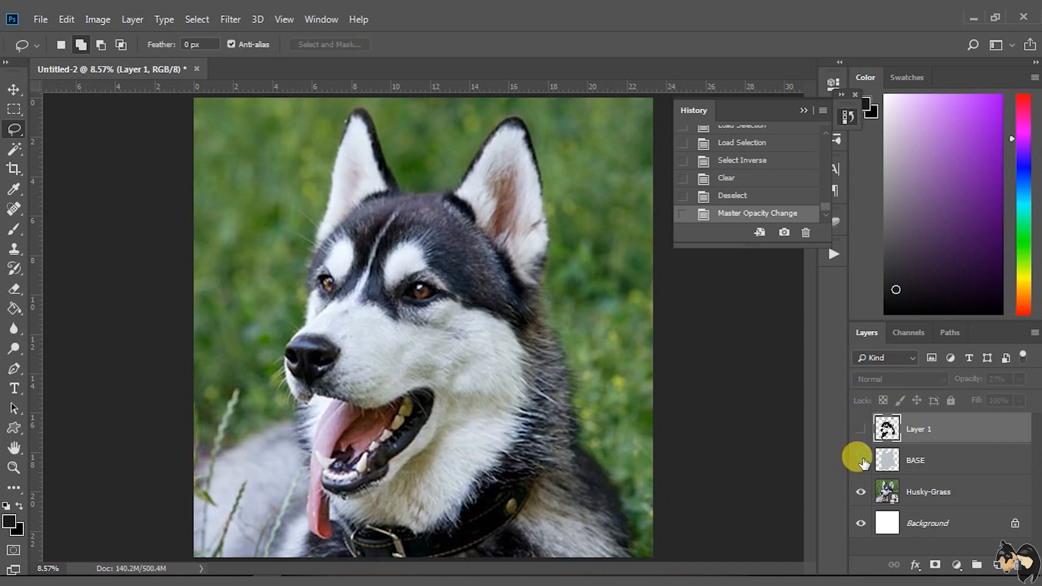
left_click(861, 429)
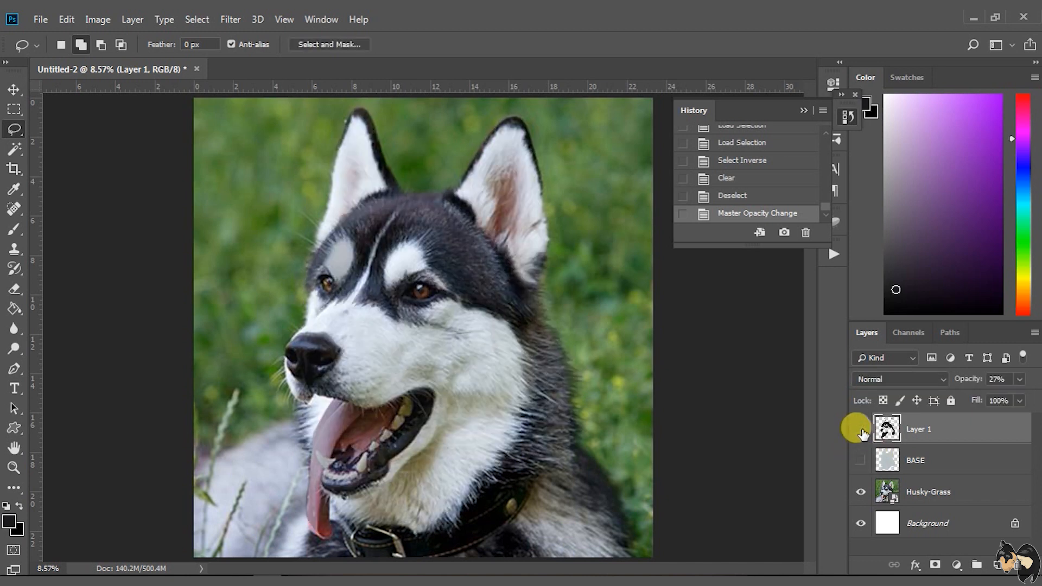
left_click(860, 429)
left_click(861, 460)
left_click(861, 430)
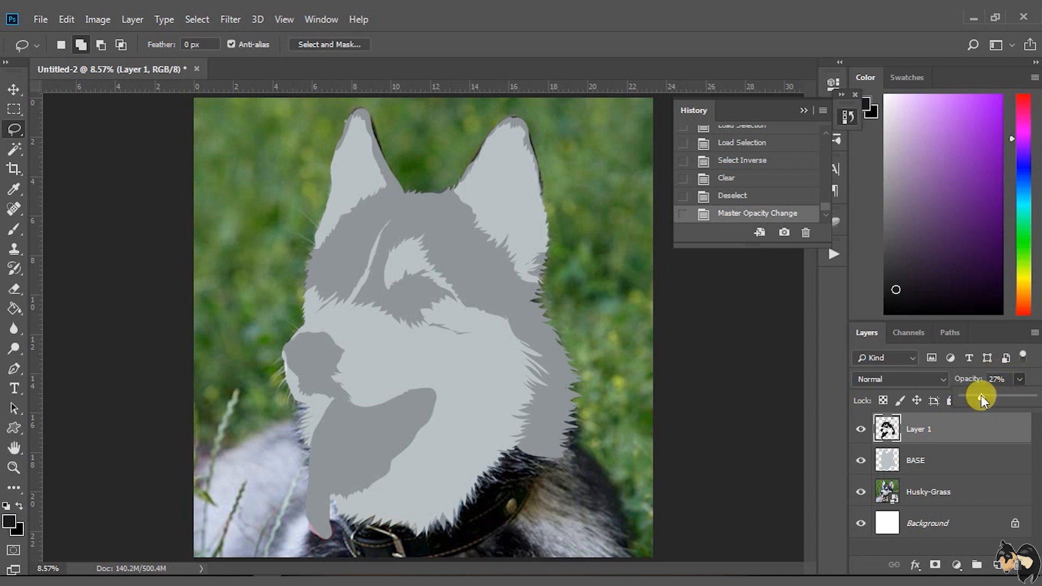
left_click_drag(980, 396, 1024, 400)
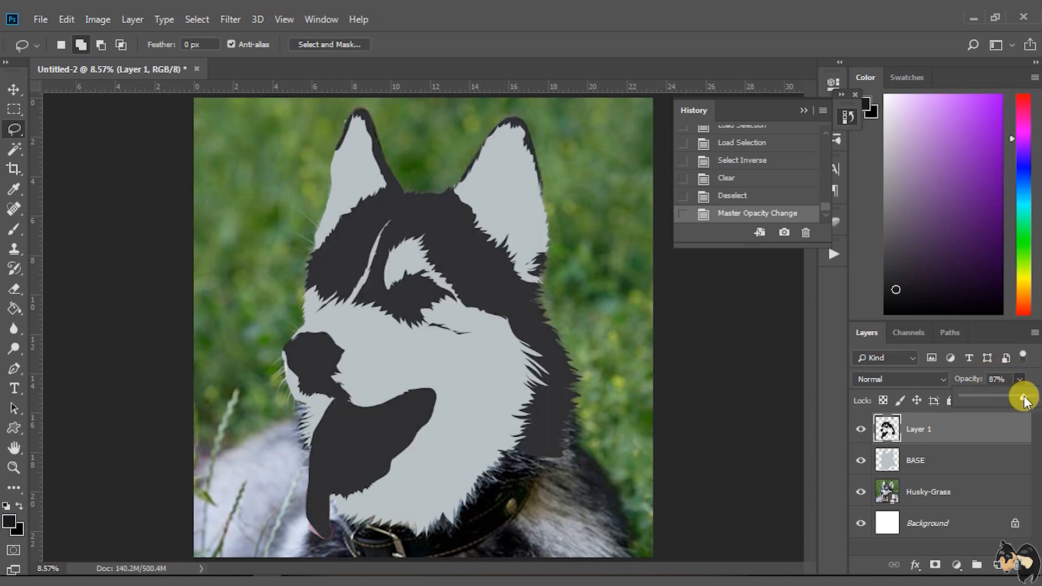
left_click_drag(961, 402, 993, 402)
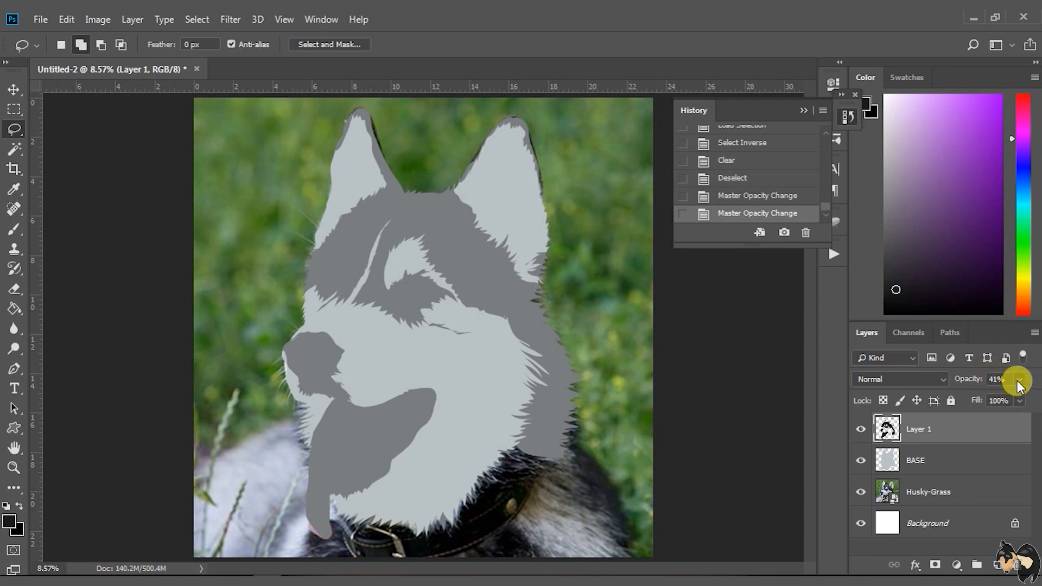
left_click(1017, 379)
left_click_drag(988, 396, 986, 396)
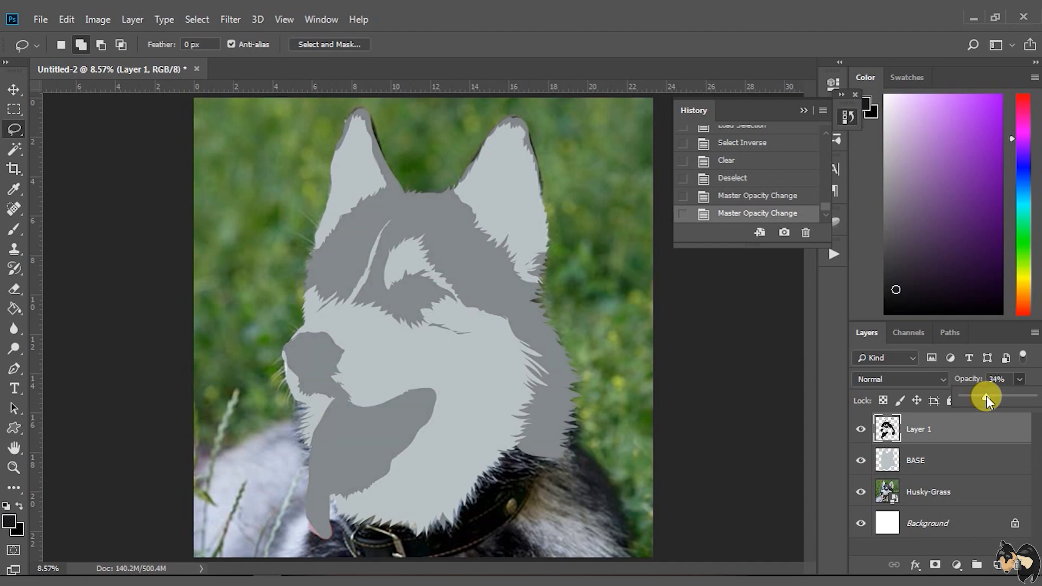
Add a new layer above Layer 1 and hide the Layer 1 and BASE layers
left_click(996, 563)
left_click(860, 460)
left_click(860, 491)
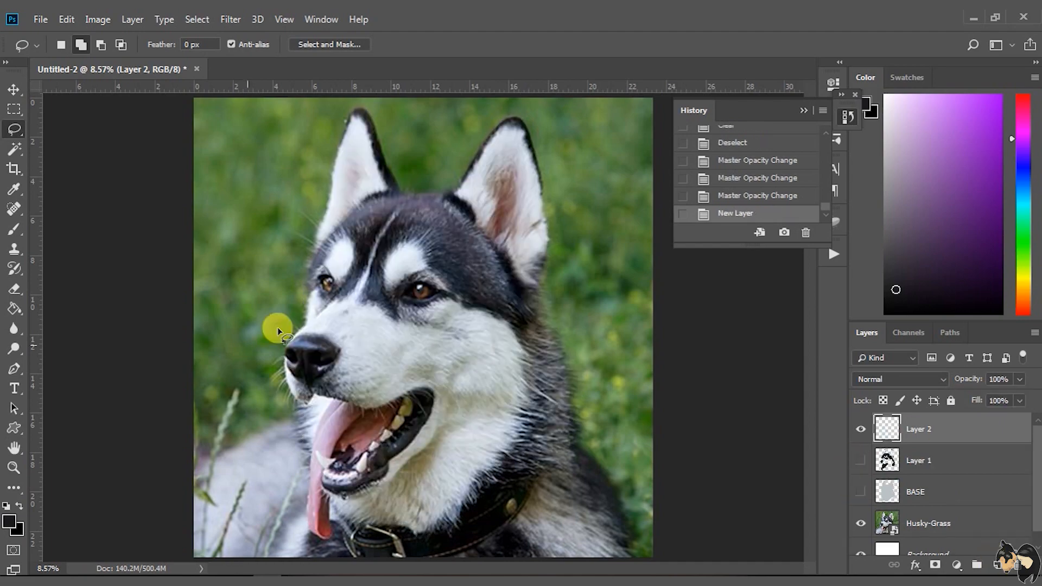
Load Layer 1's outline as a selection, fill it with red on Layer 2 and set that layer's opacity to 18%
left_click(859, 461)
left_click(887, 461, "ctrl")
left_click(909, 466)
left_click(887, 461, "ctrl")
left_click(922, 429)
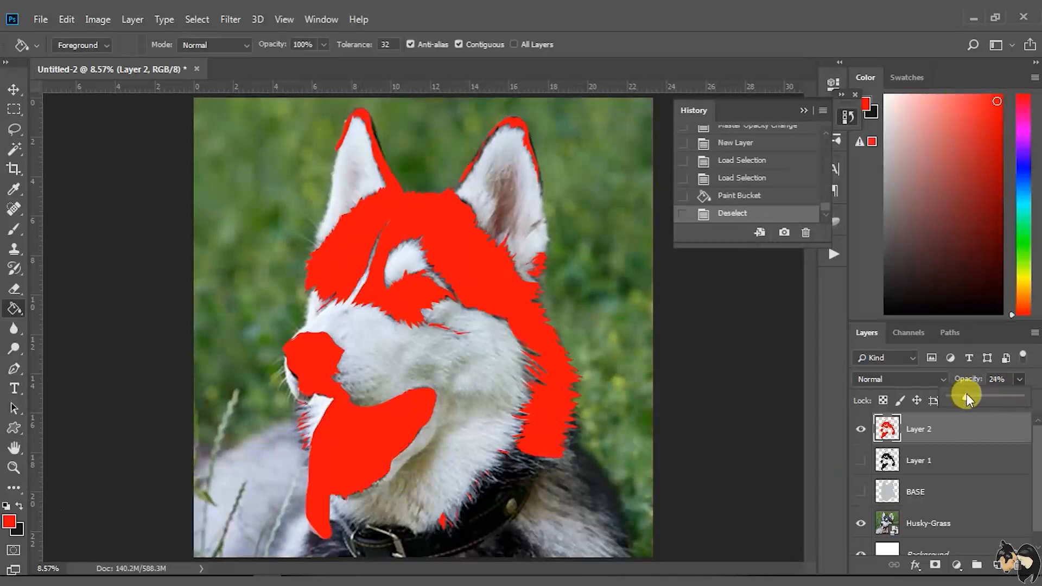
left_click_drag(965, 396, 957, 402)
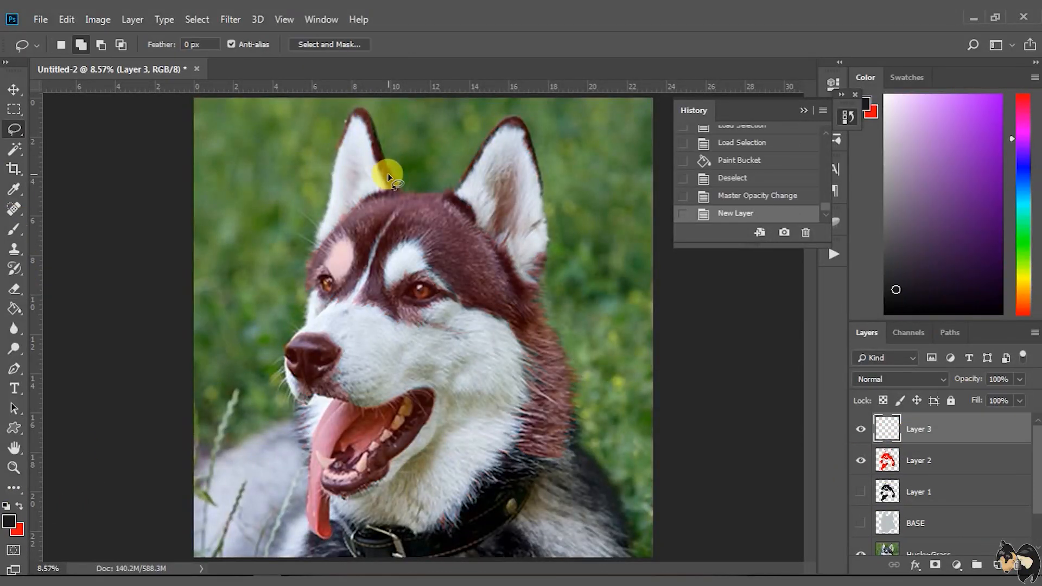
Lasso the darkest ear, face and neck fur on Layer 3, fill it with the dark foreground colour and lower the layer's opacity
left_click(367, 121)
mouse_move(383, 170)
left_mouse_down()
mouse_move(359, 145)
mouse_move(371, 128)
mouse_move(377, 150)
mouse_move(339, 145)
left_mouse_up()
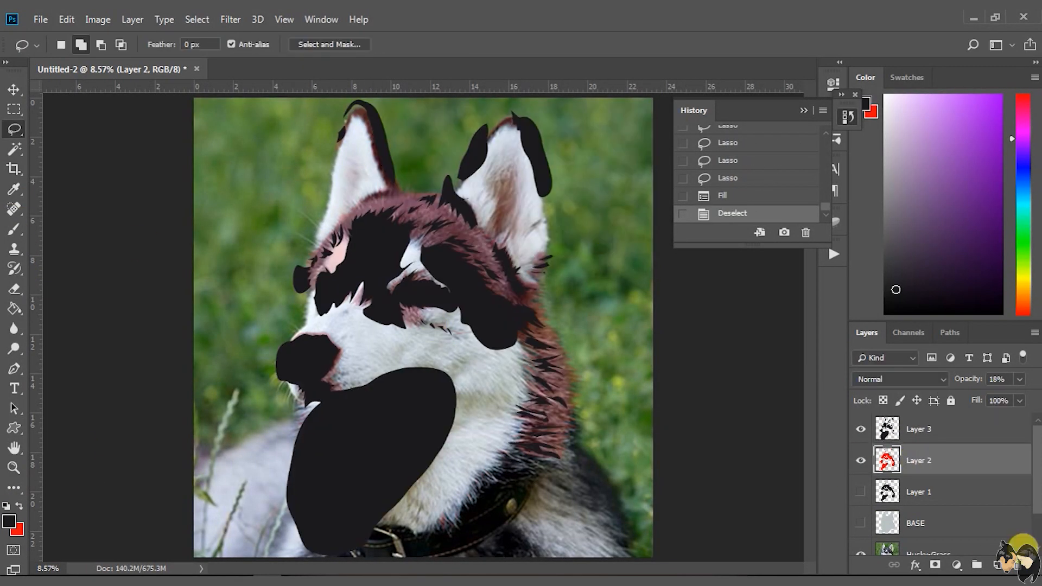
left_click_drag(977, 396, 964, 398)
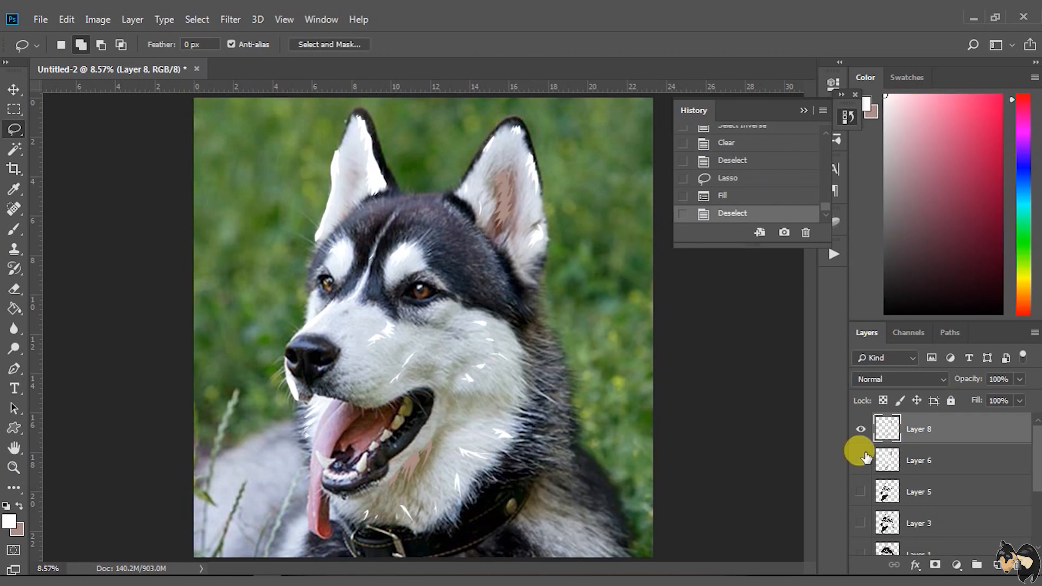
Show all the hidden layers and set Layer 8's opacity to 70%
right_click(861, 431)
left_click(874, 451)
left_click_drag(1019, 379, 999, 404)
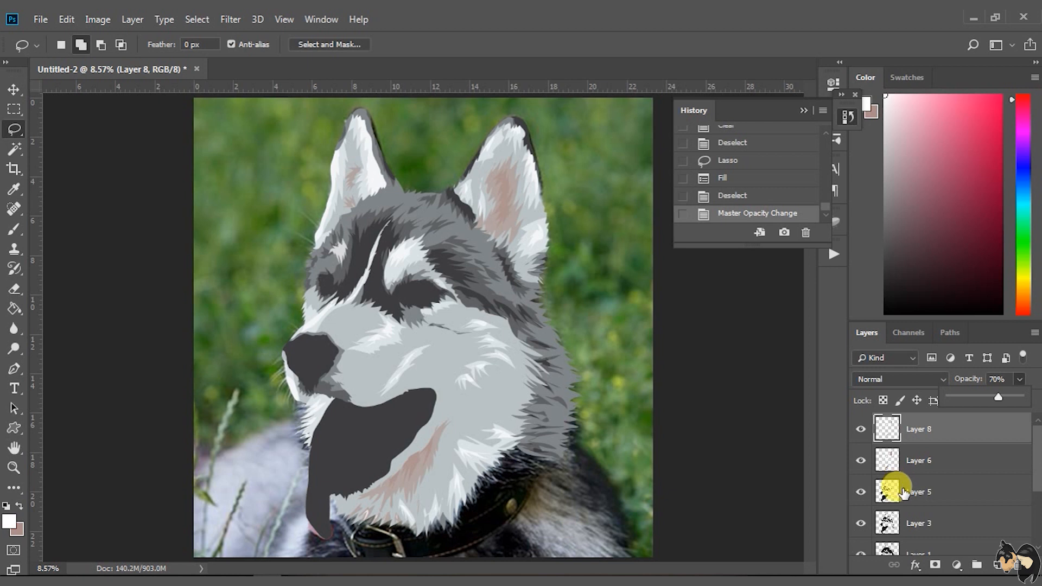
Hide every layer except the Husky-Grass photo and add a new layer above Layer 8
scroll(898, 490, "down", 1)
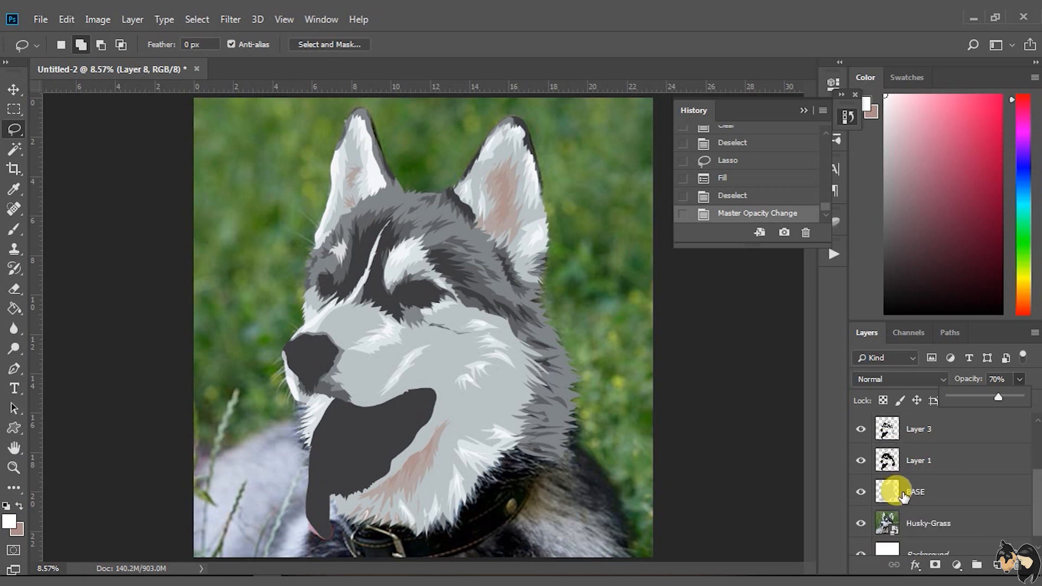
right_click(861, 522)
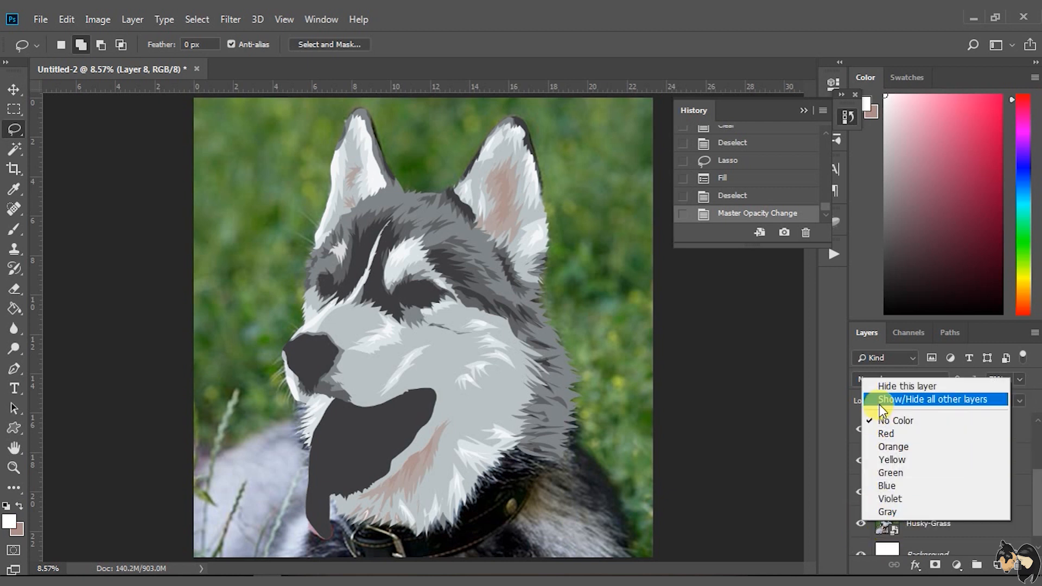
left_click(901, 399)
scroll(925, 521, "up", 3)
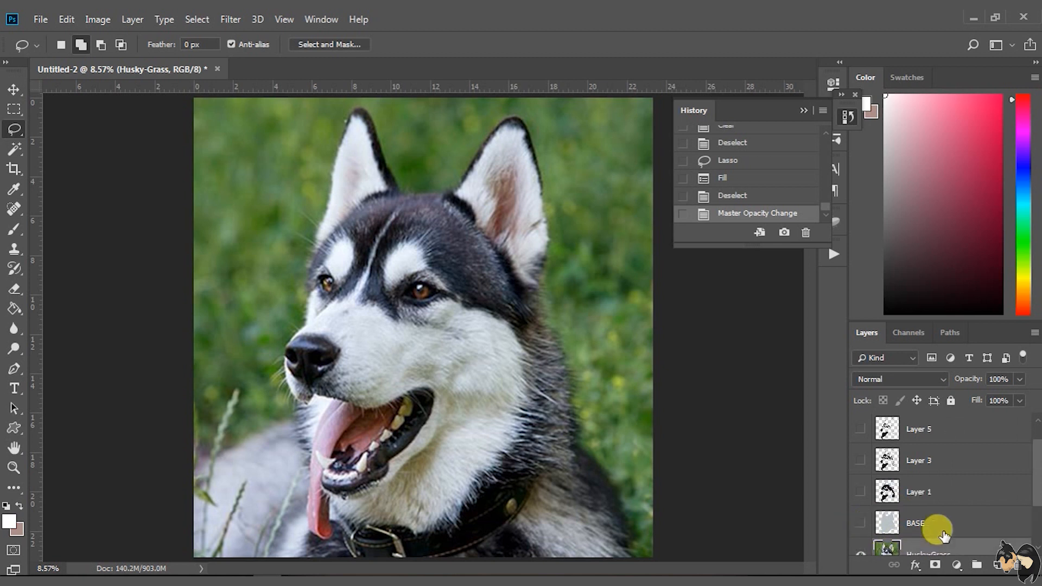
left_click(922, 436)
left_click(997, 565)
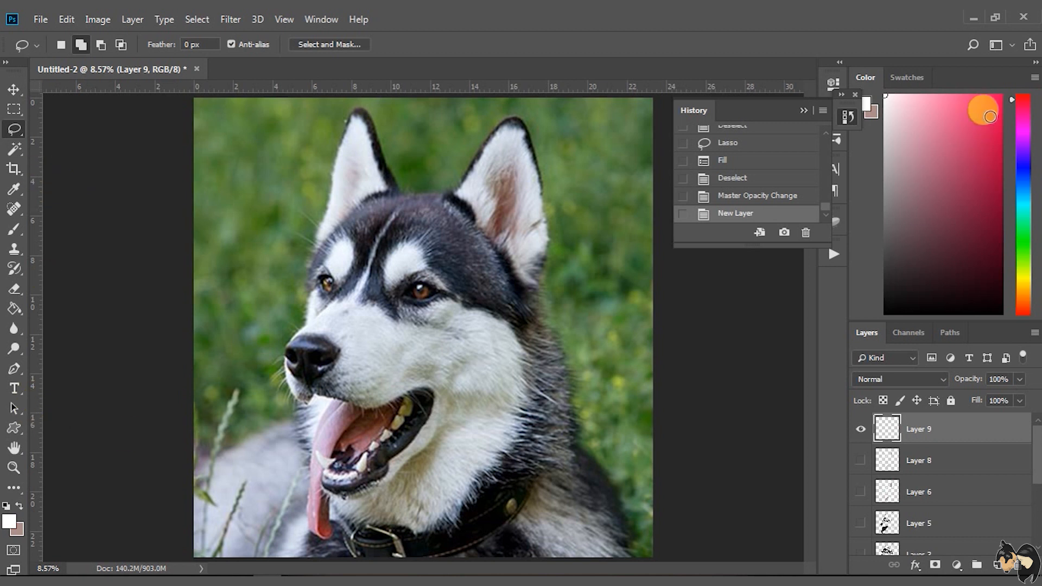
Circle the husky's eyes, nose and mouth on Layer 9 using the Brush tool in bright pinkish red
left_click(997, 104)
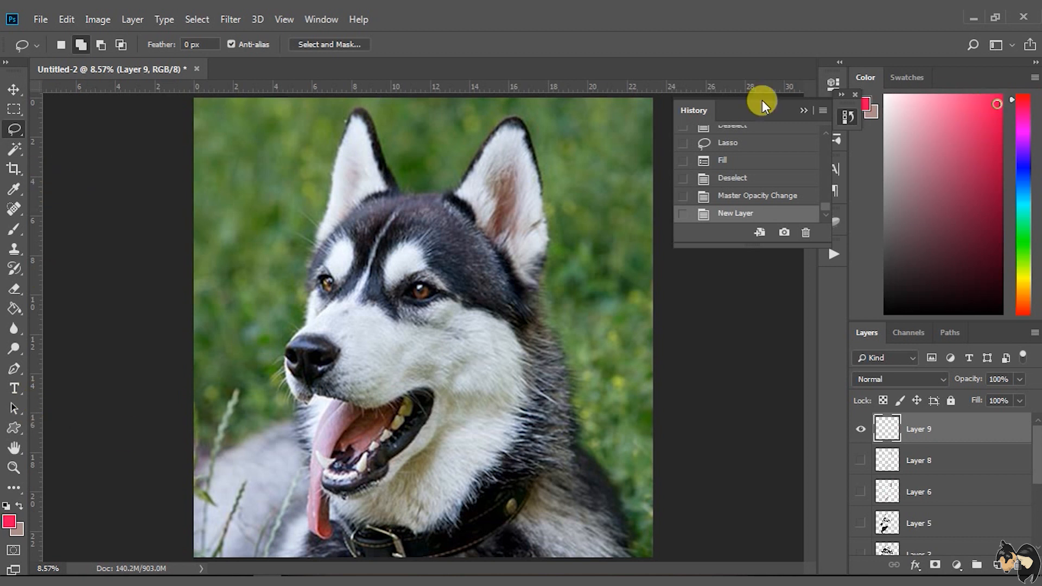
left_click(206, 257)
left_click(14, 230)
left_click_drag(337, 276, 334, 271)
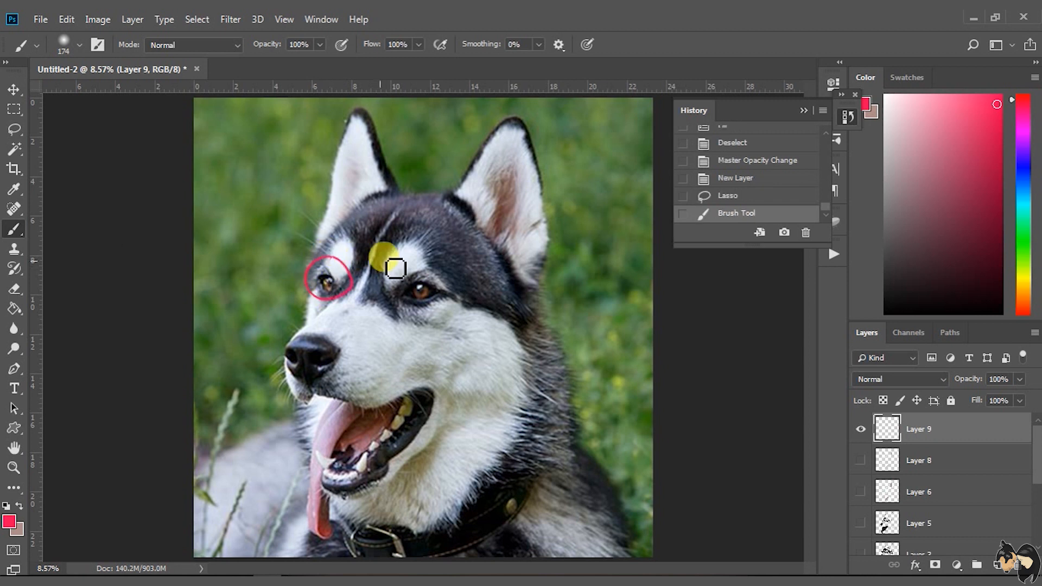
mouse_move(426, 254)
left_mouse_down()
mouse_move(456, 278)
mouse_move(433, 253)
left_mouse_up()
mouse_move(305, 347)
left_mouse_down()
mouse_move(337, 333)
mouse_move(312, 328)
left_mouse_up()
mouse_move(358, 382)
left_mouse_down()
mouse_move(288, 507)
mouse_move(452, 455)
mouse_move(378, 375)
left_mouse_up()
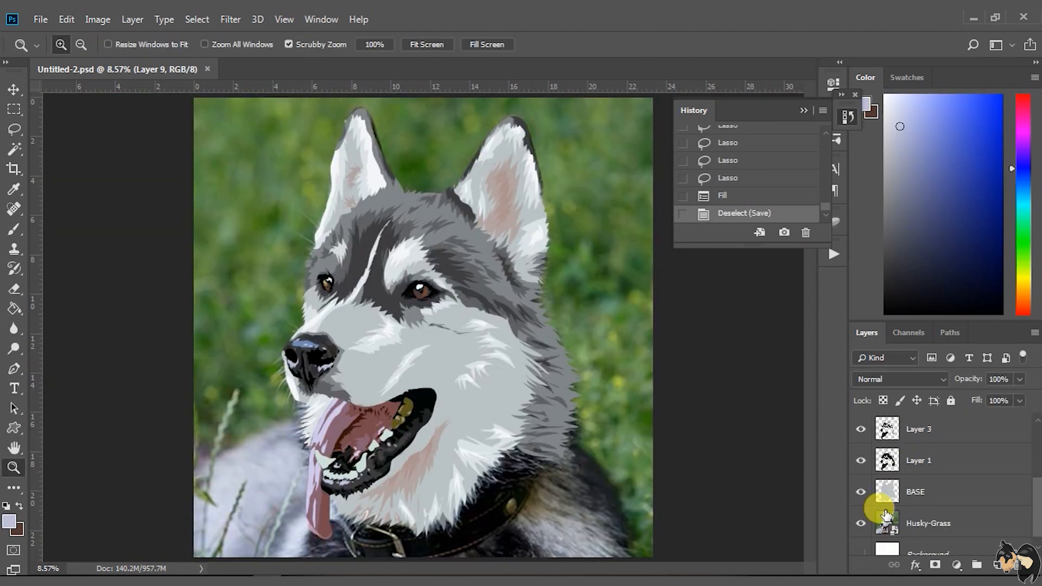
Hide every layer except the Husky-Grass photo, and make Layer 9 active and visible over it
right_click(862, 523)
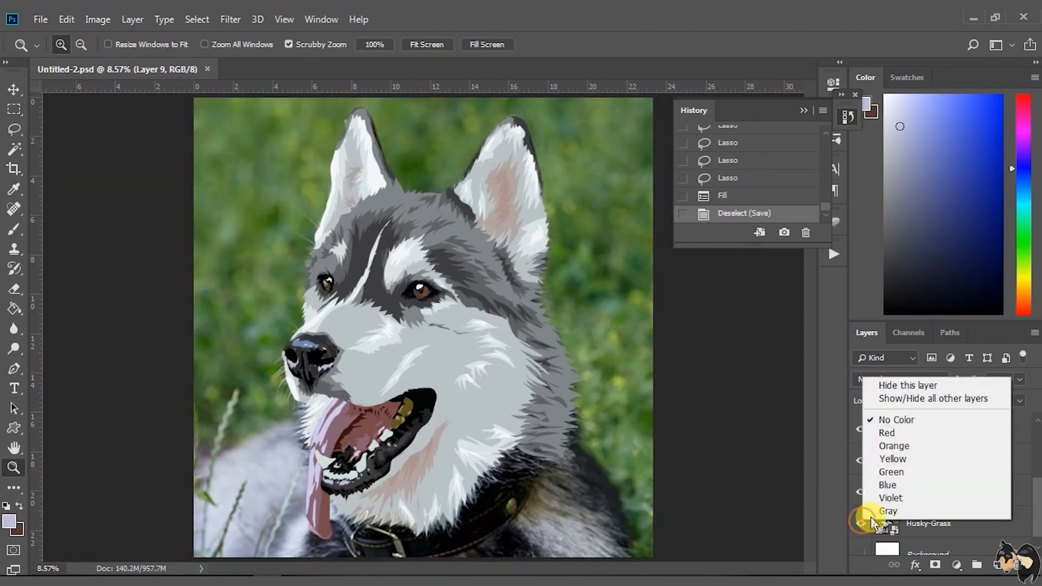
left_click(886, 401)
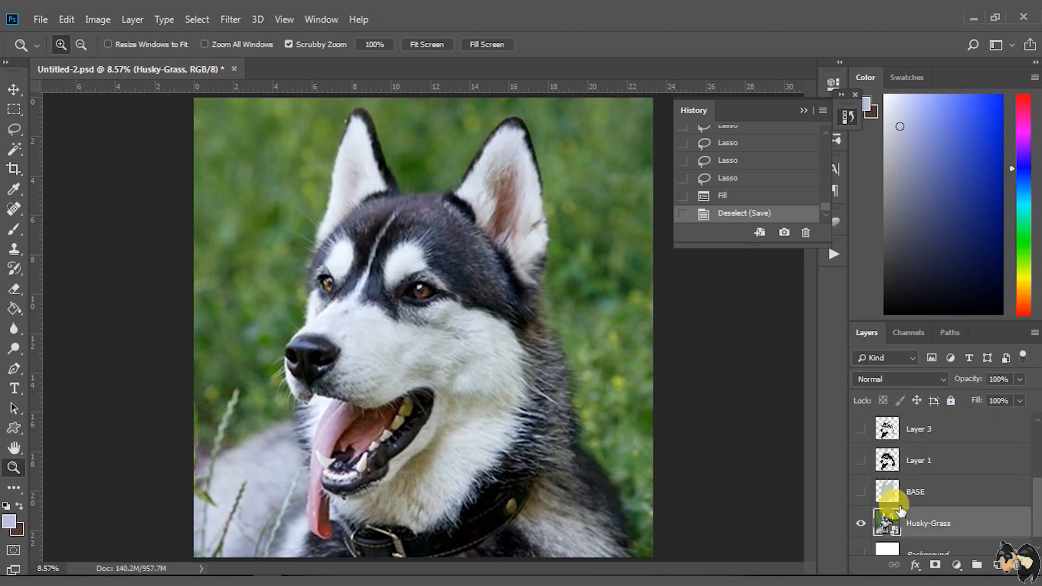
scroll(892, 493, "up", 3)
left_click(911, 434)
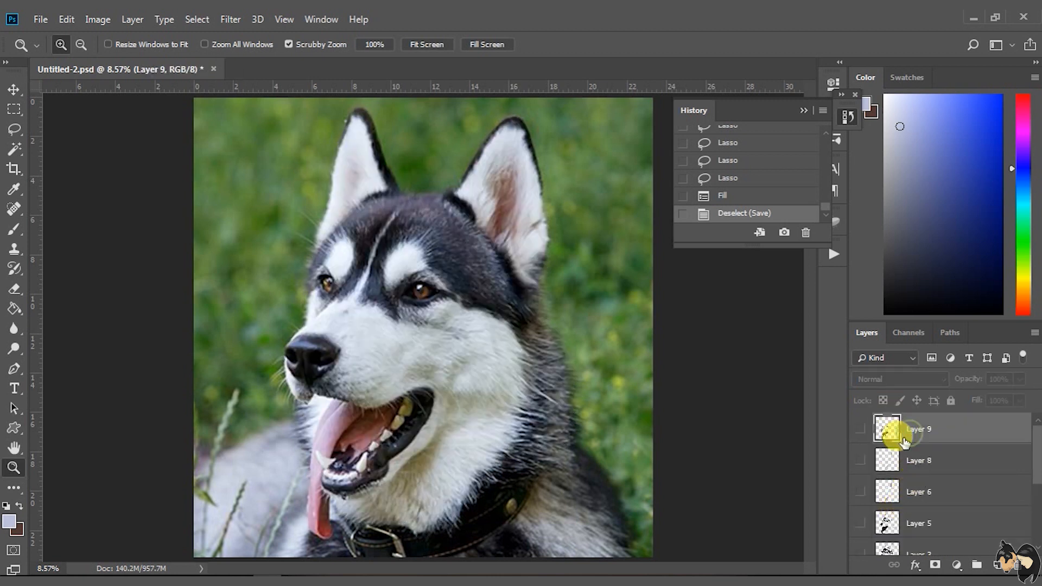
left_click(861, 429)
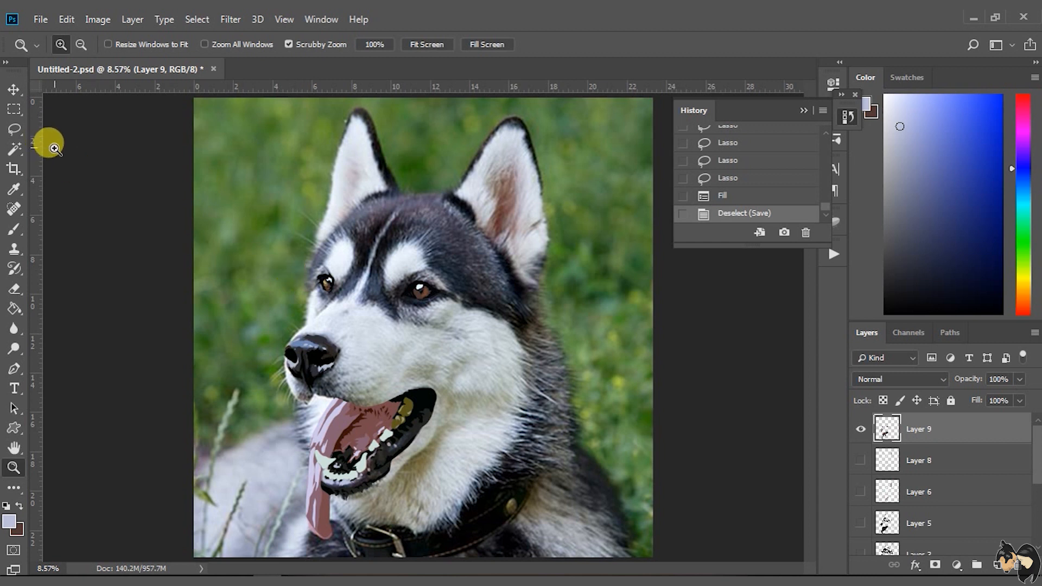
Set up the Brush tool with the Hard Round tip from General Brushes at a size of 32 px
left_click(12, 227)
right_click(432, 313)
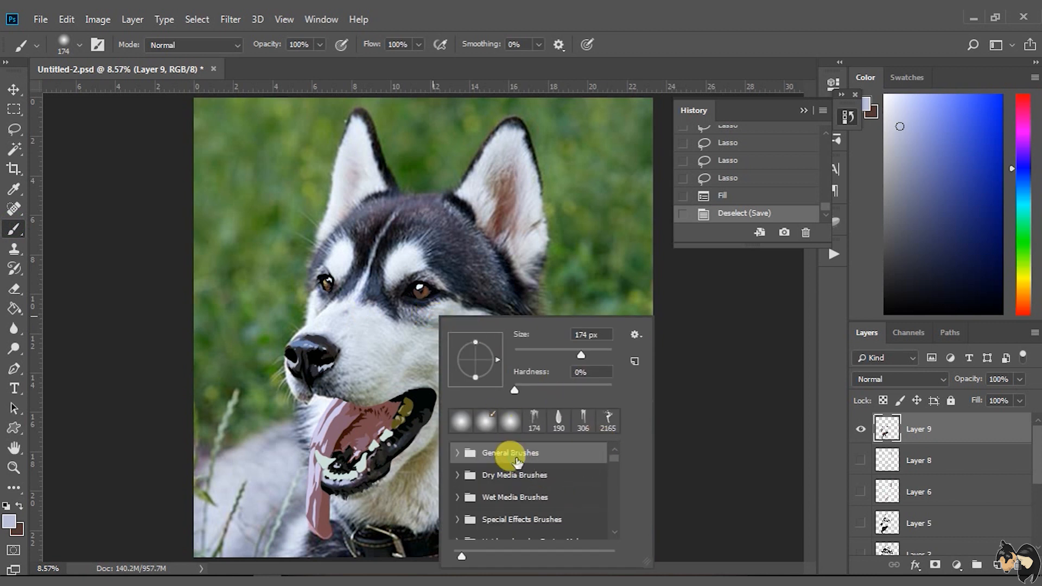
left_click(464, 458)
left_click(491, 500)
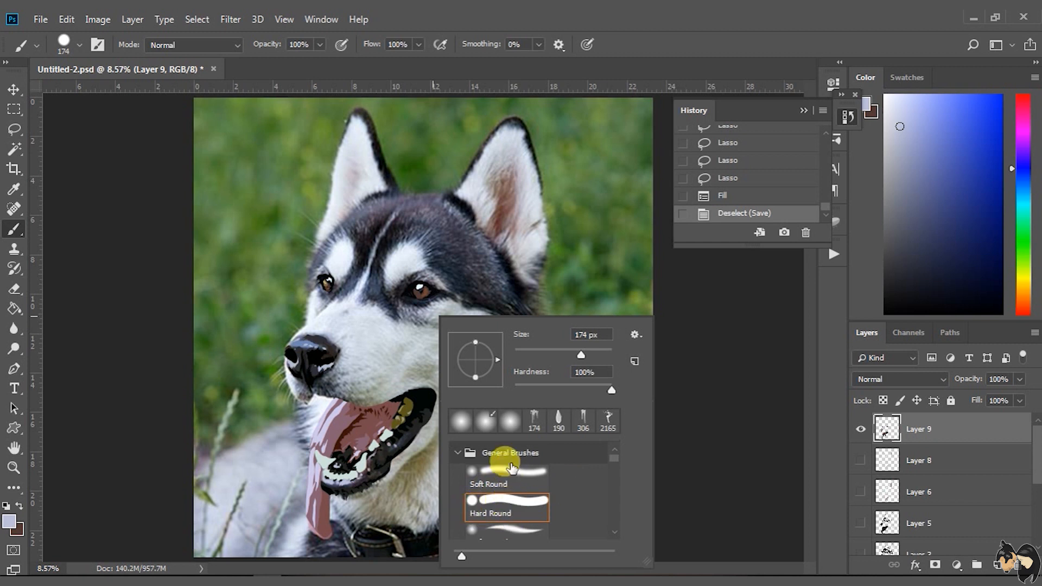
left_click_drag(579, 357, 521, 356)
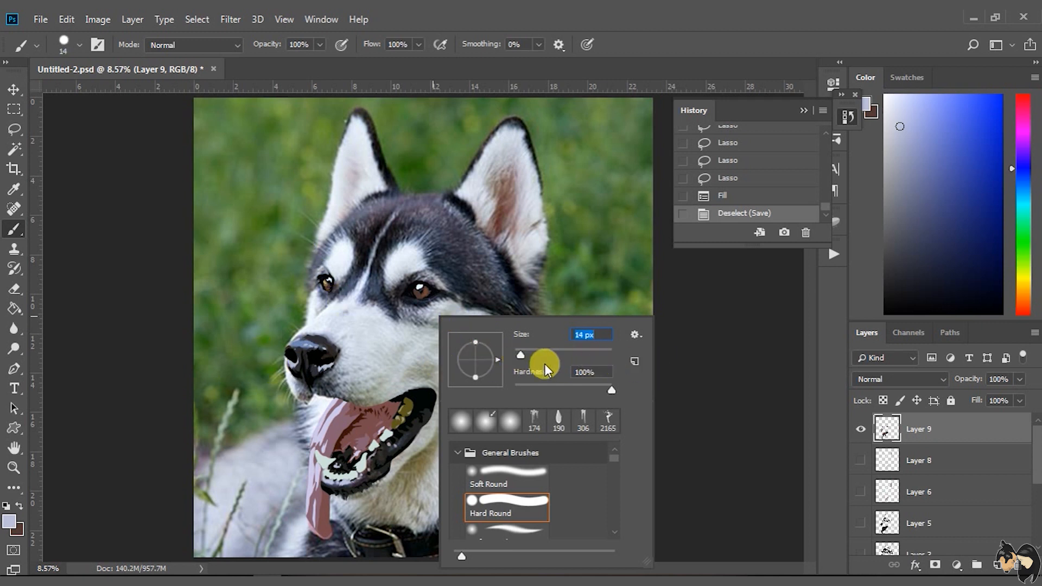
left_click_drag(523, 354, 523, 353)
left_click_drag(528, 354, 528, 353)
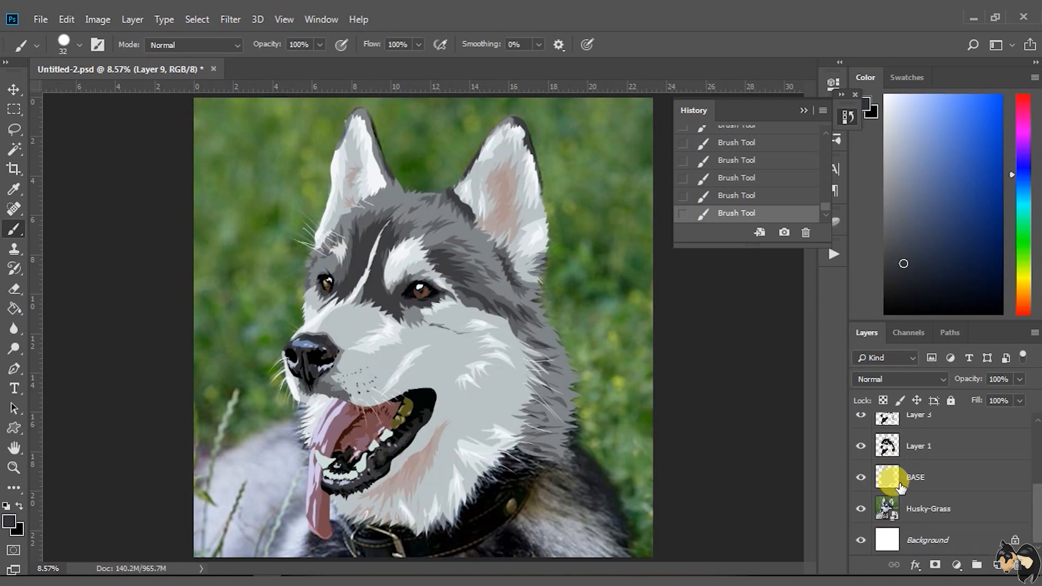
Hide the white Background and the Husky-Grass photo layers to isolate the husky artwork on transparency
left_click(860, 541)
left_click(860, 515)
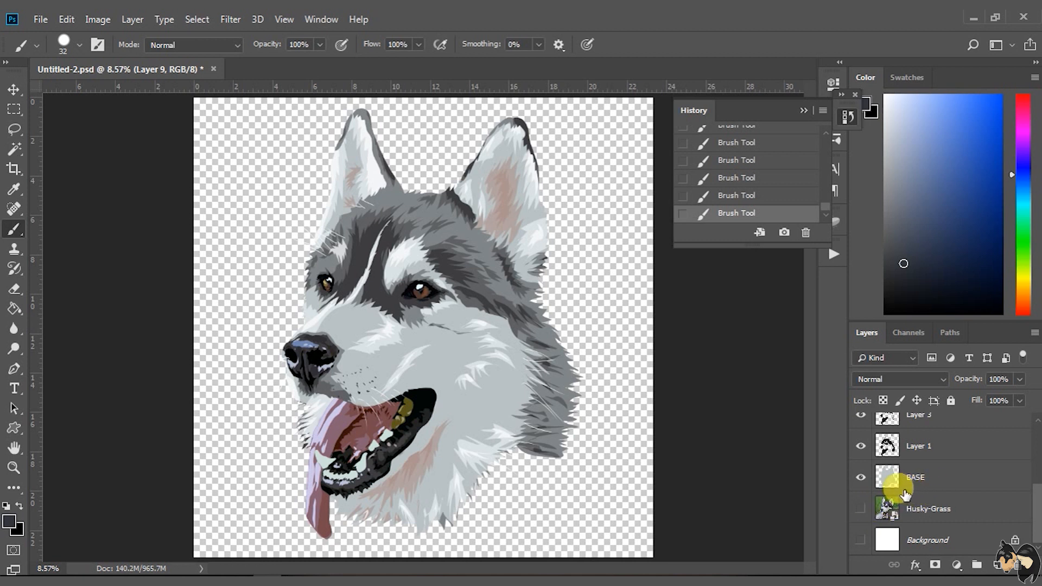
scroll(902, 492, "up", 2)
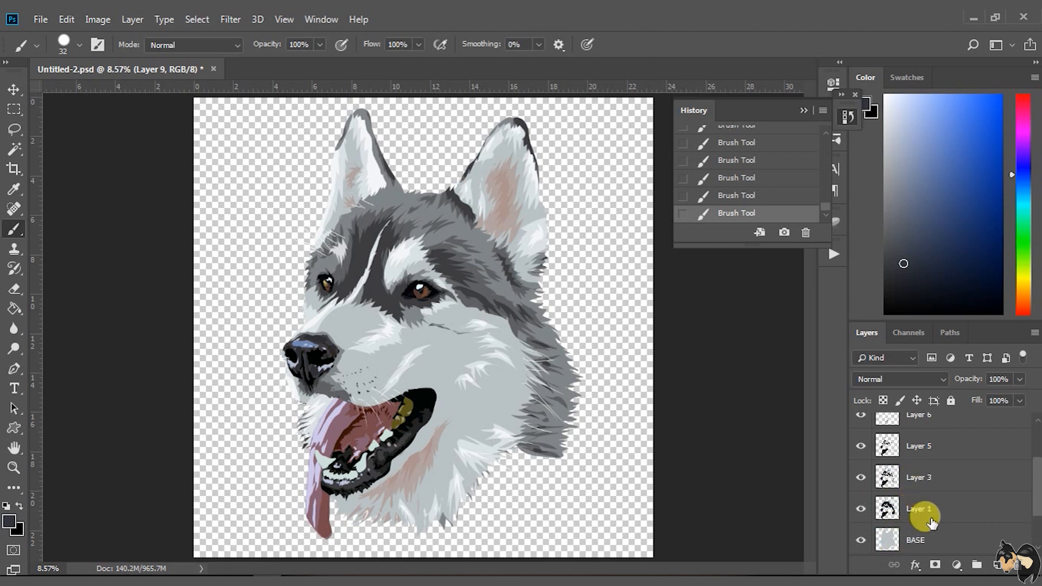
scroll(929, 537, "up", 3)
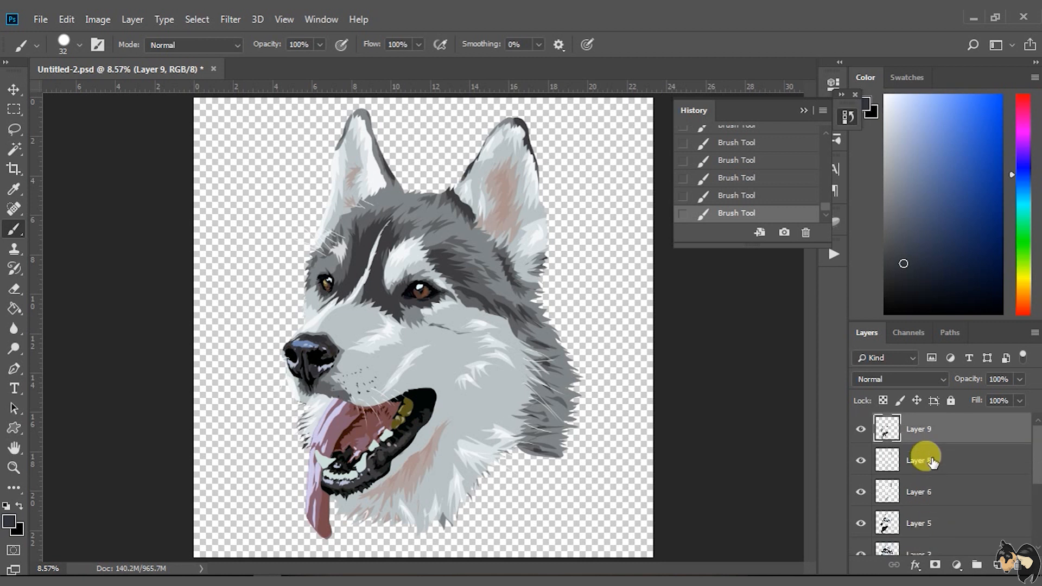